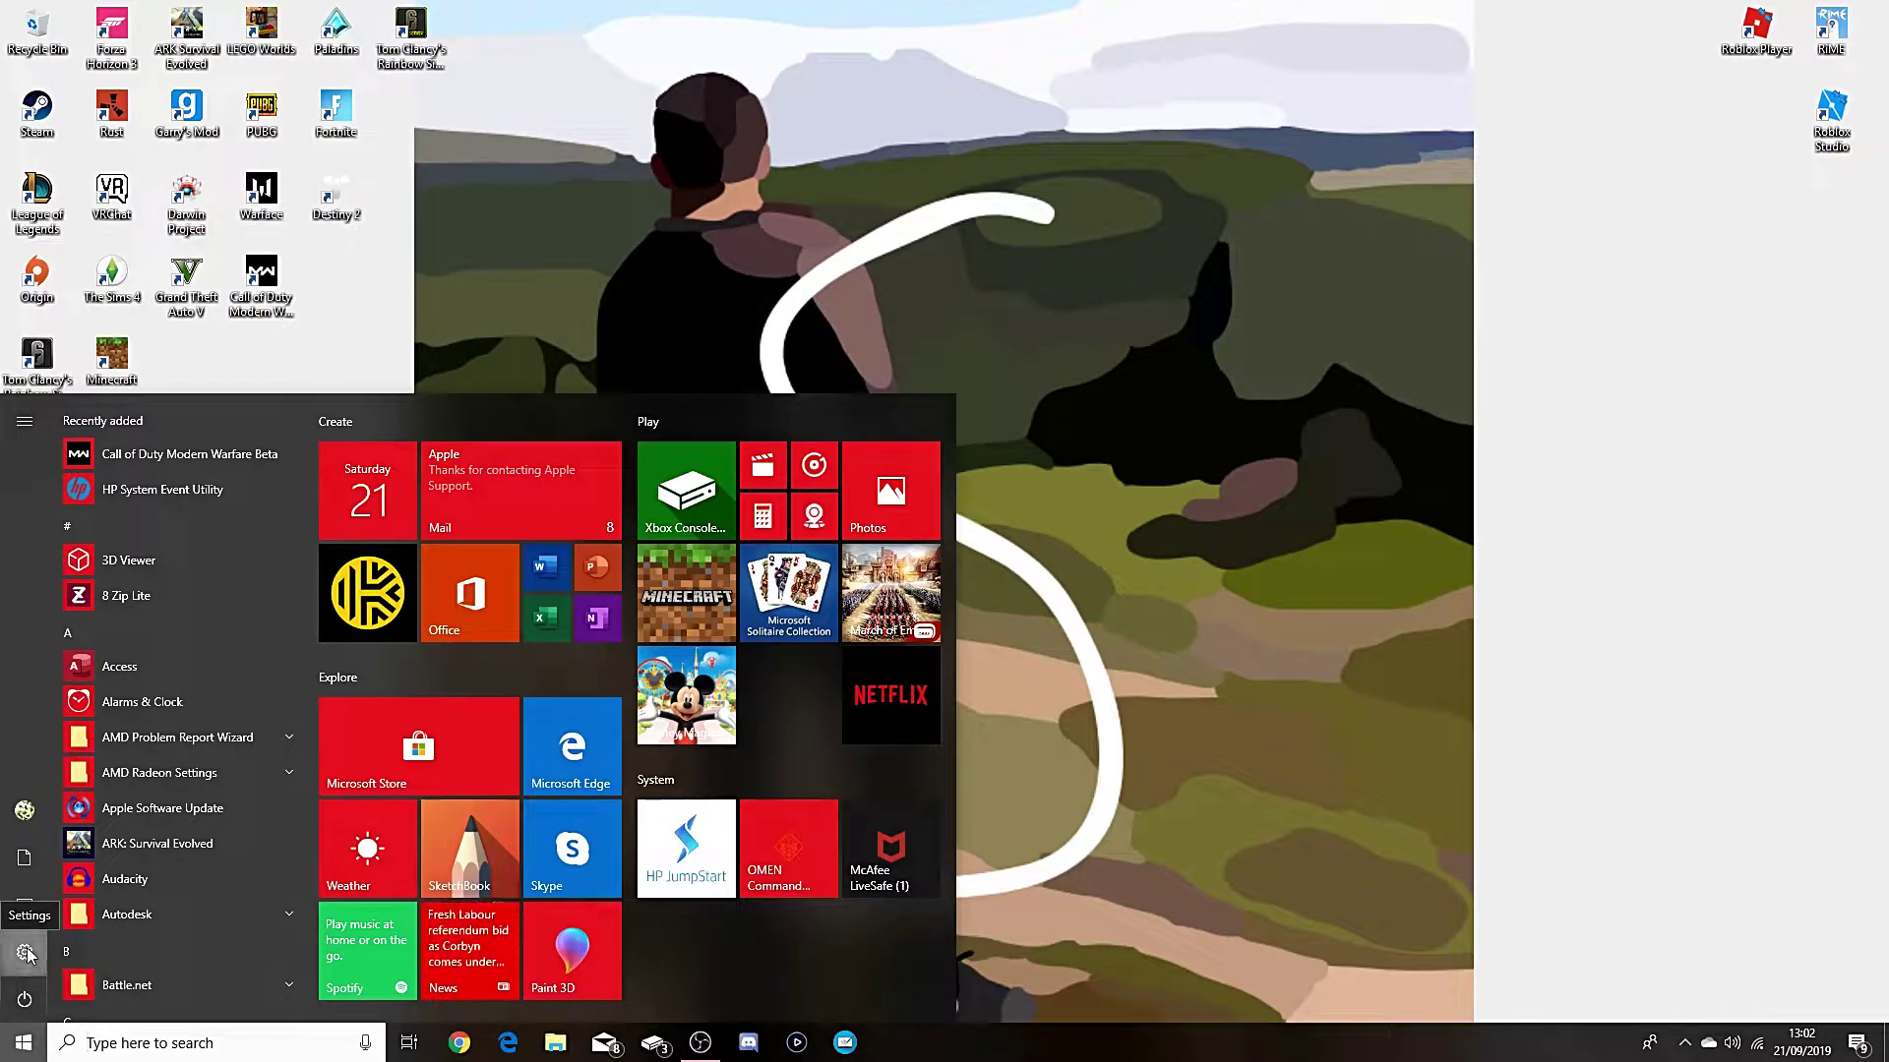
Open Windows Settings from the Start menu and select the System category
left_click(25, 953)
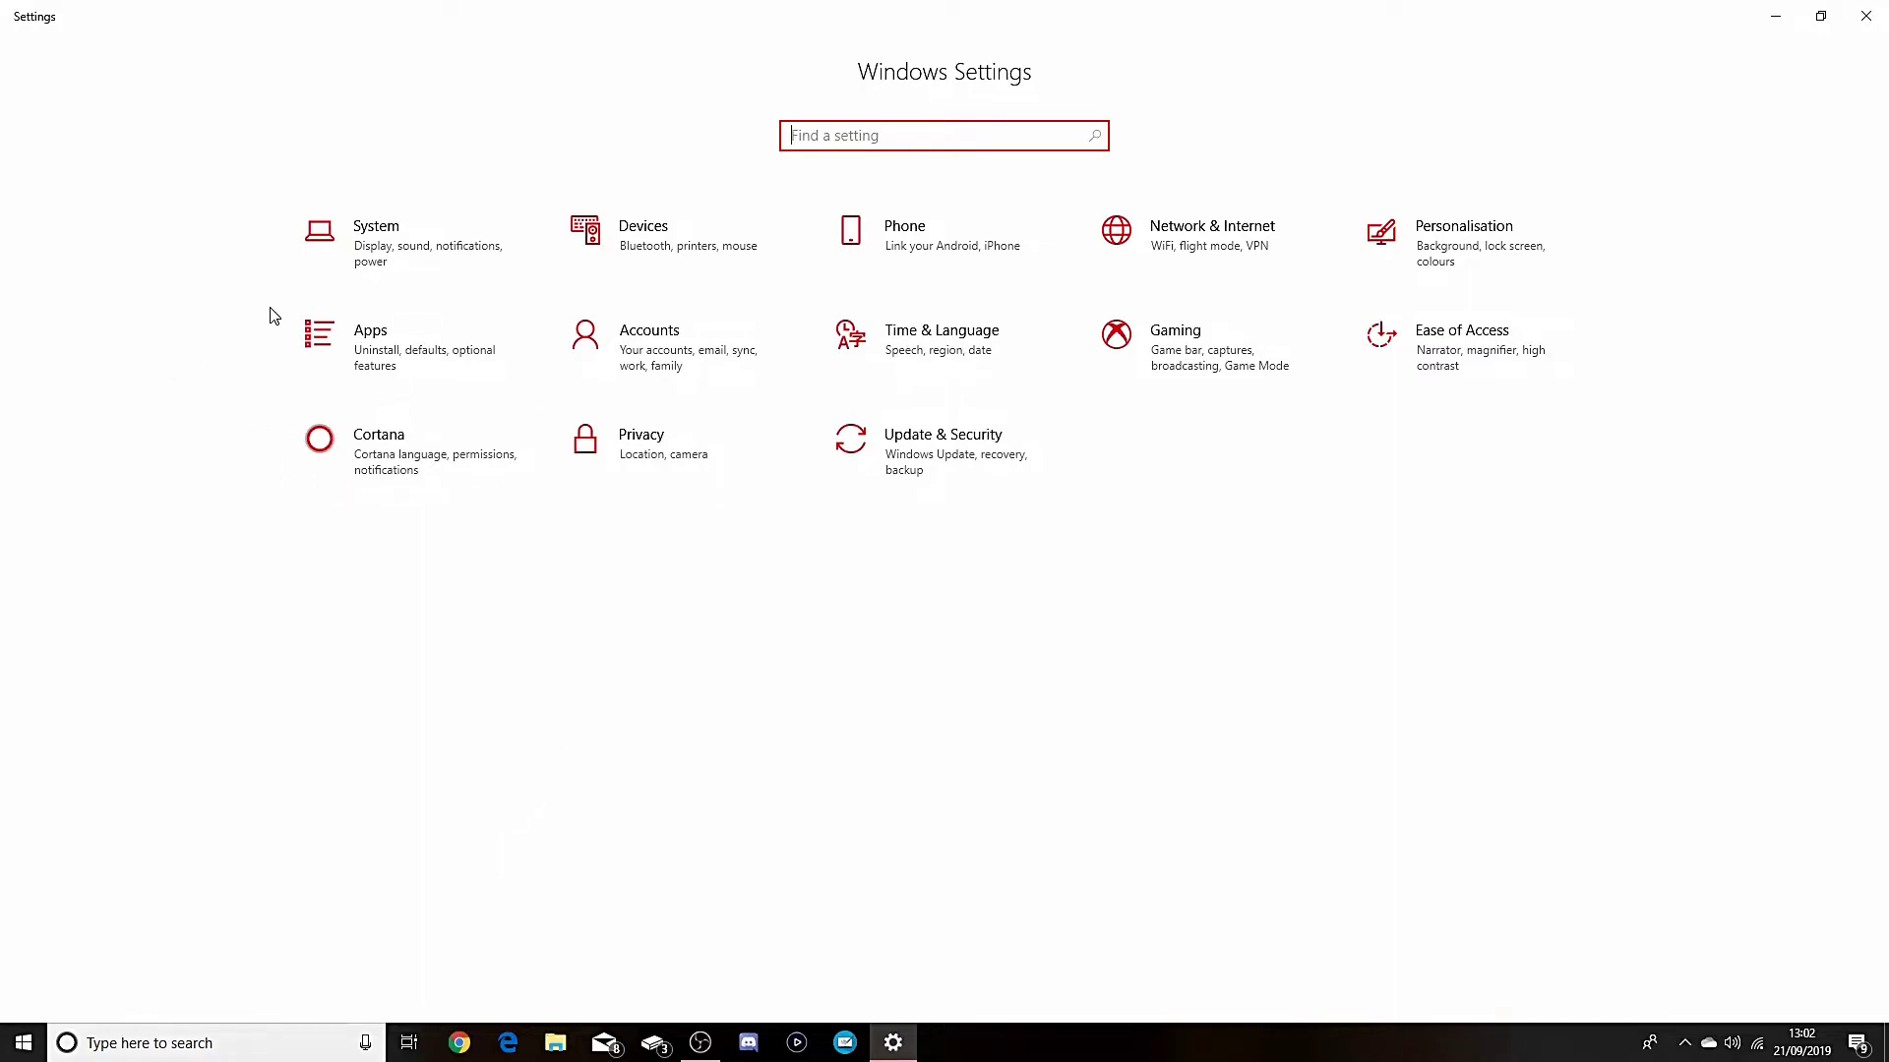
left_click(407, 254)
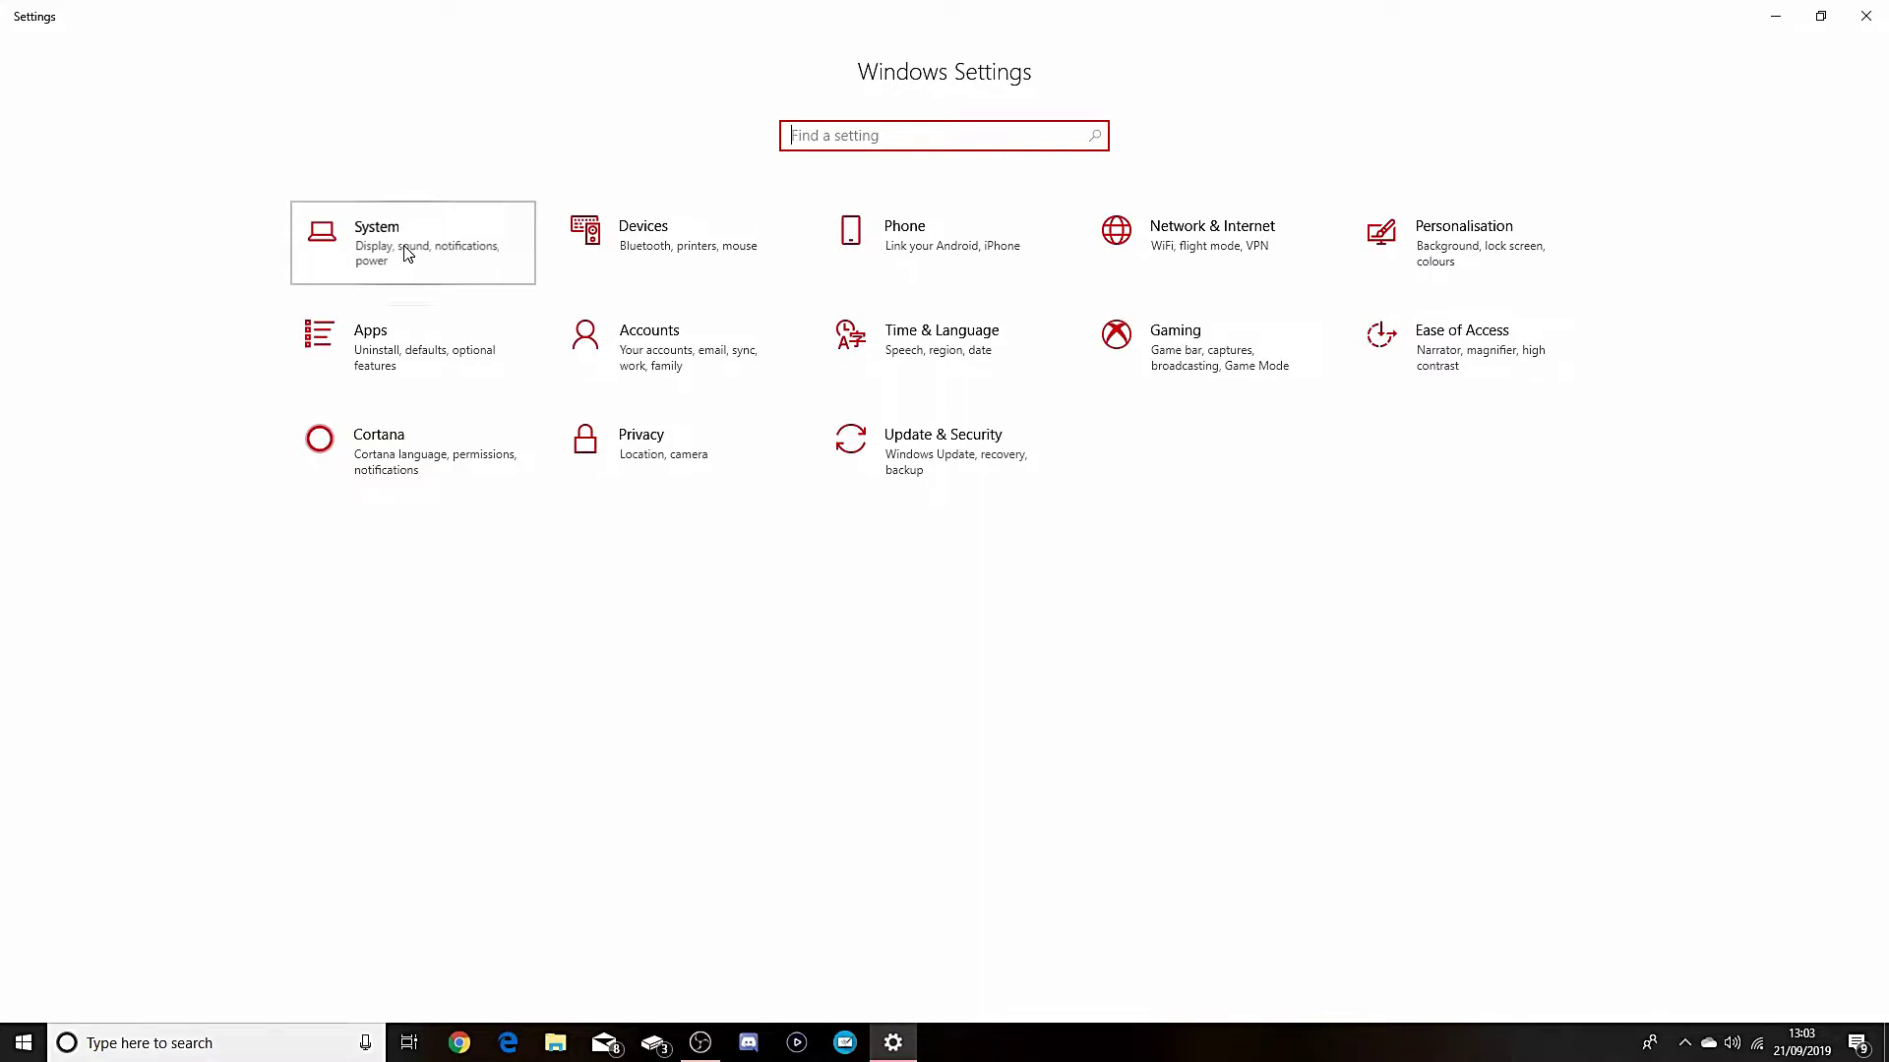
Go to the Display page, identify displays 1 and 2, and detect twice for other displays
left_click(409, 255)
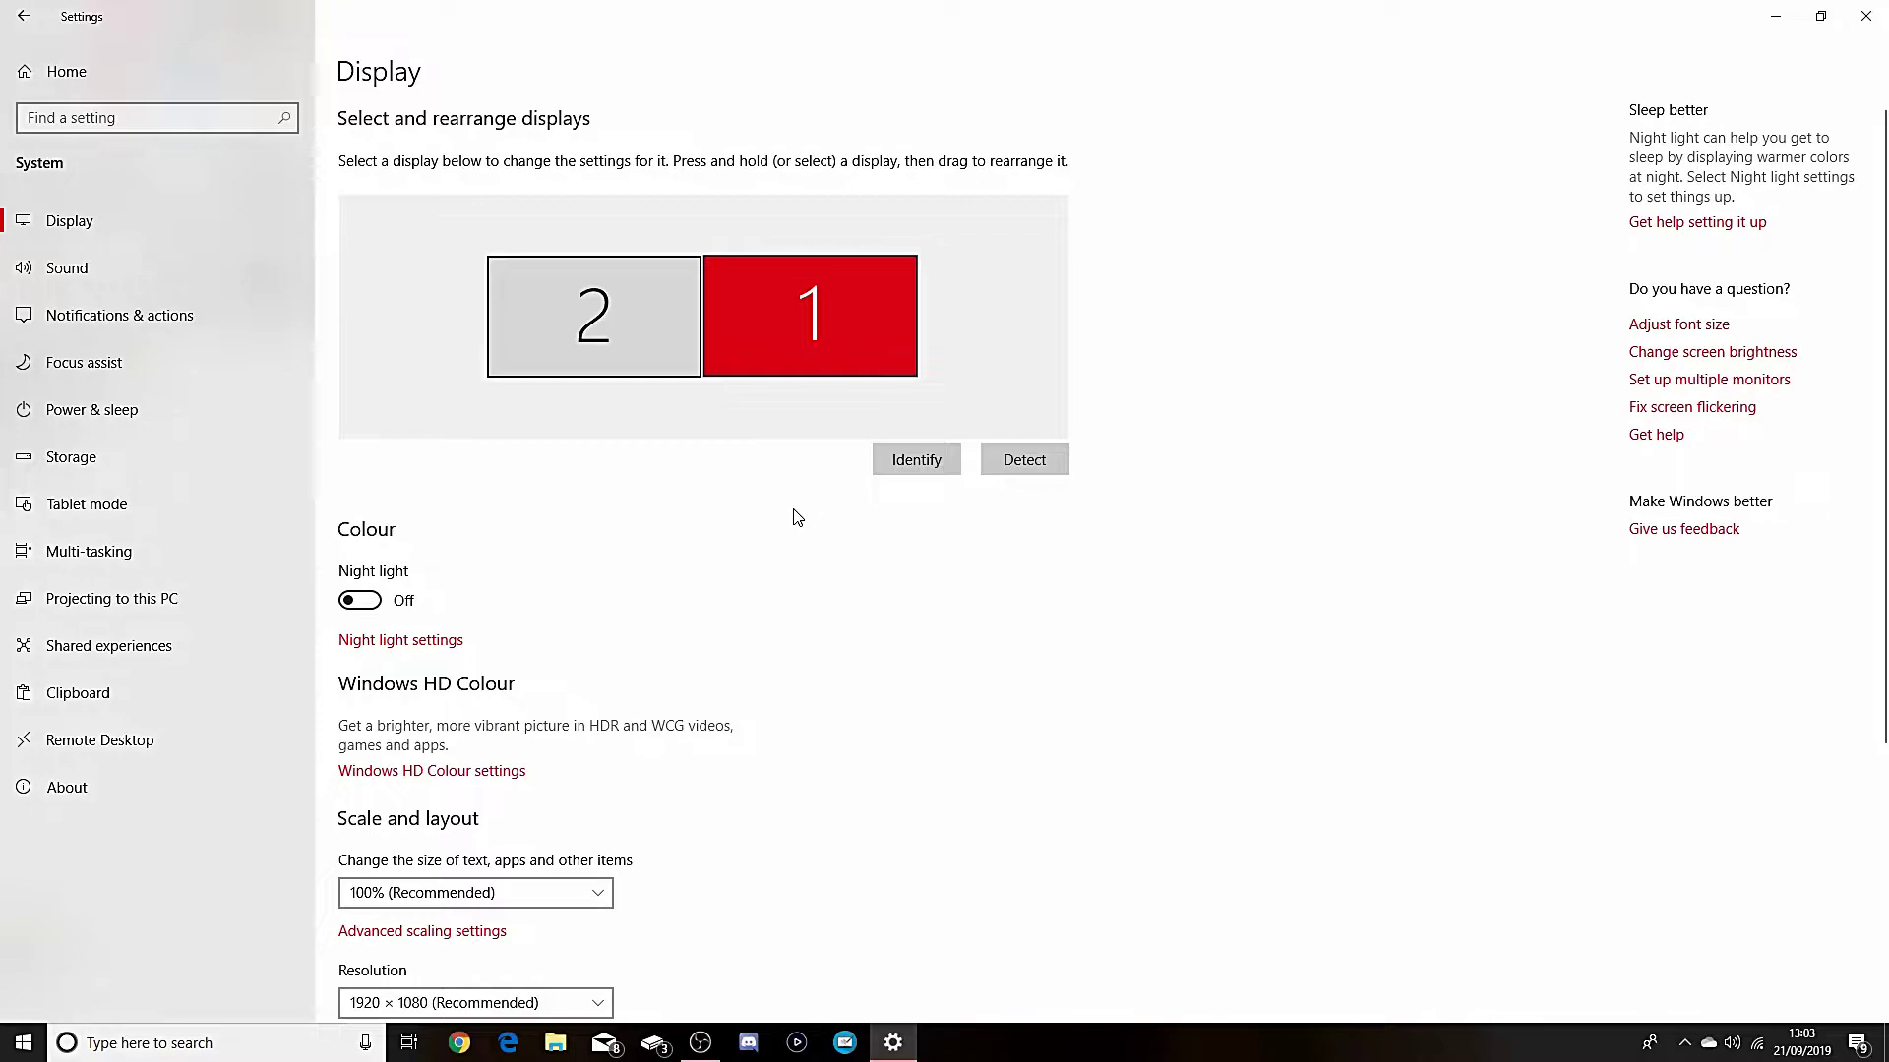
left_click(916, 468)
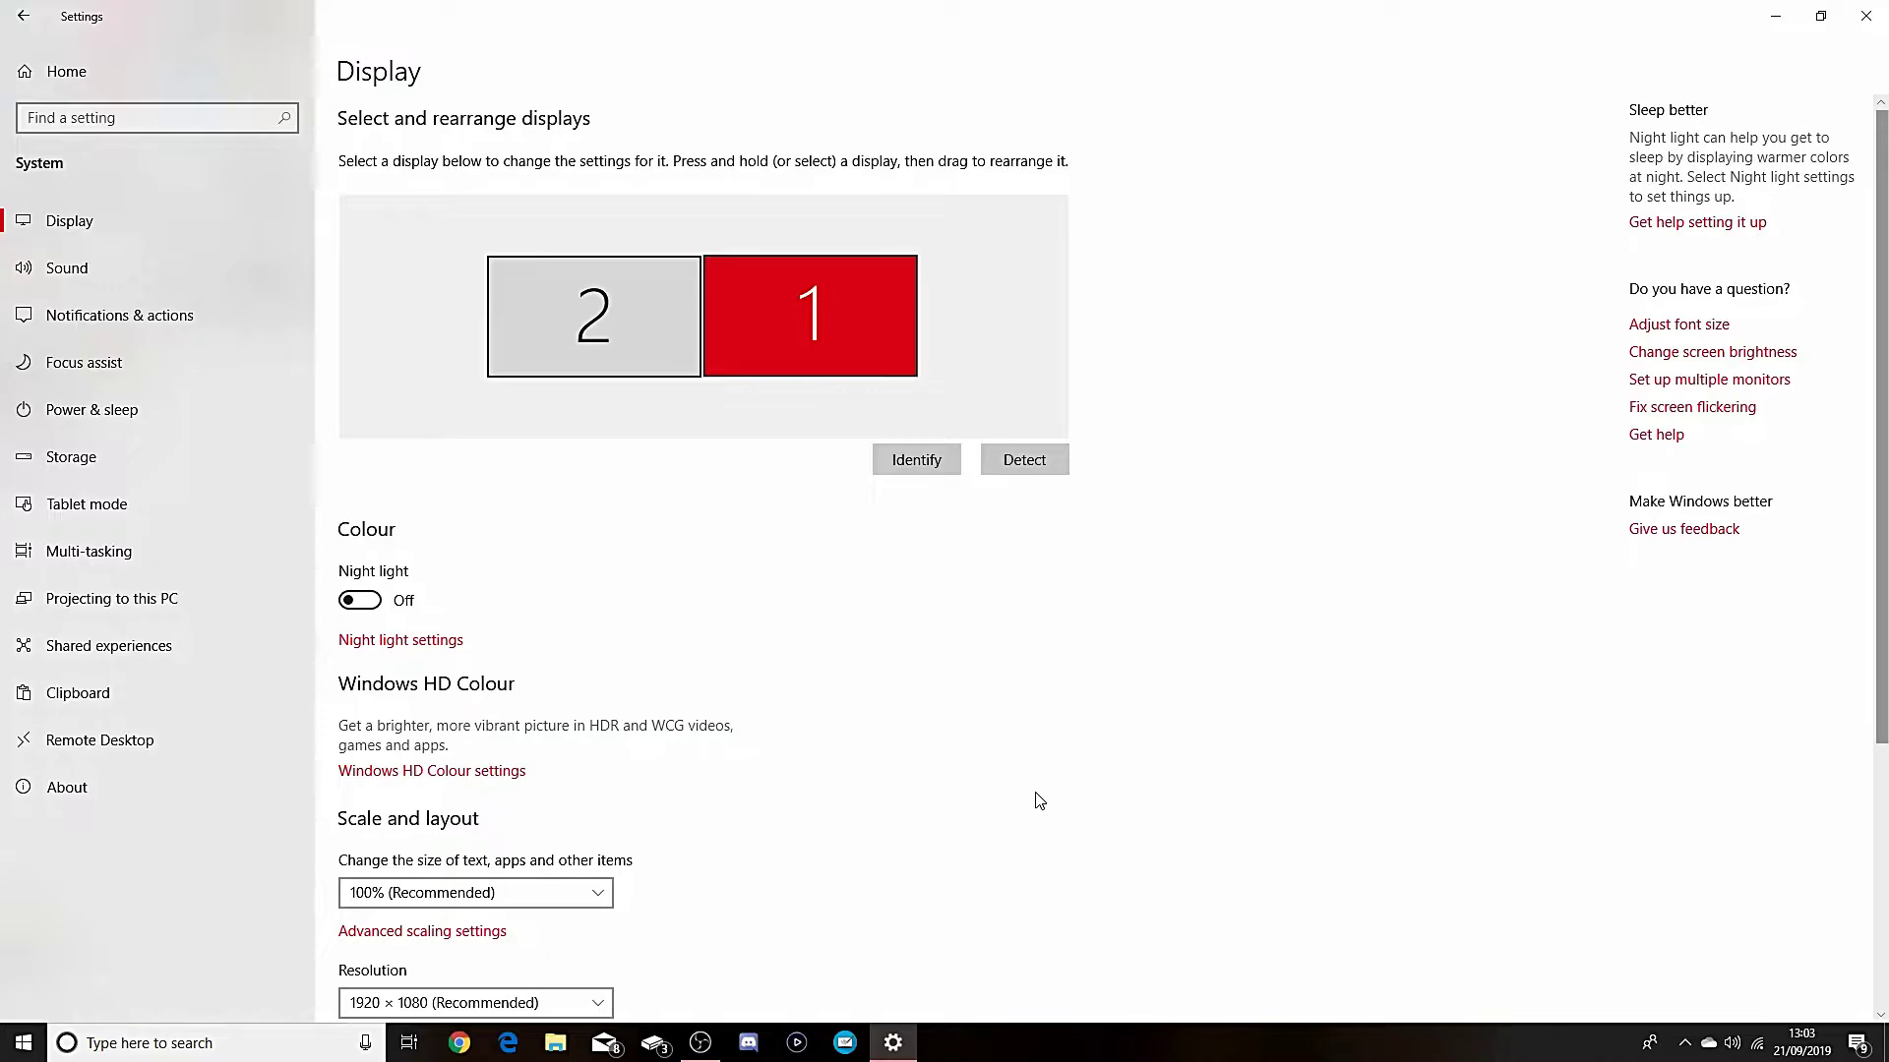
left_click(1034, 462)
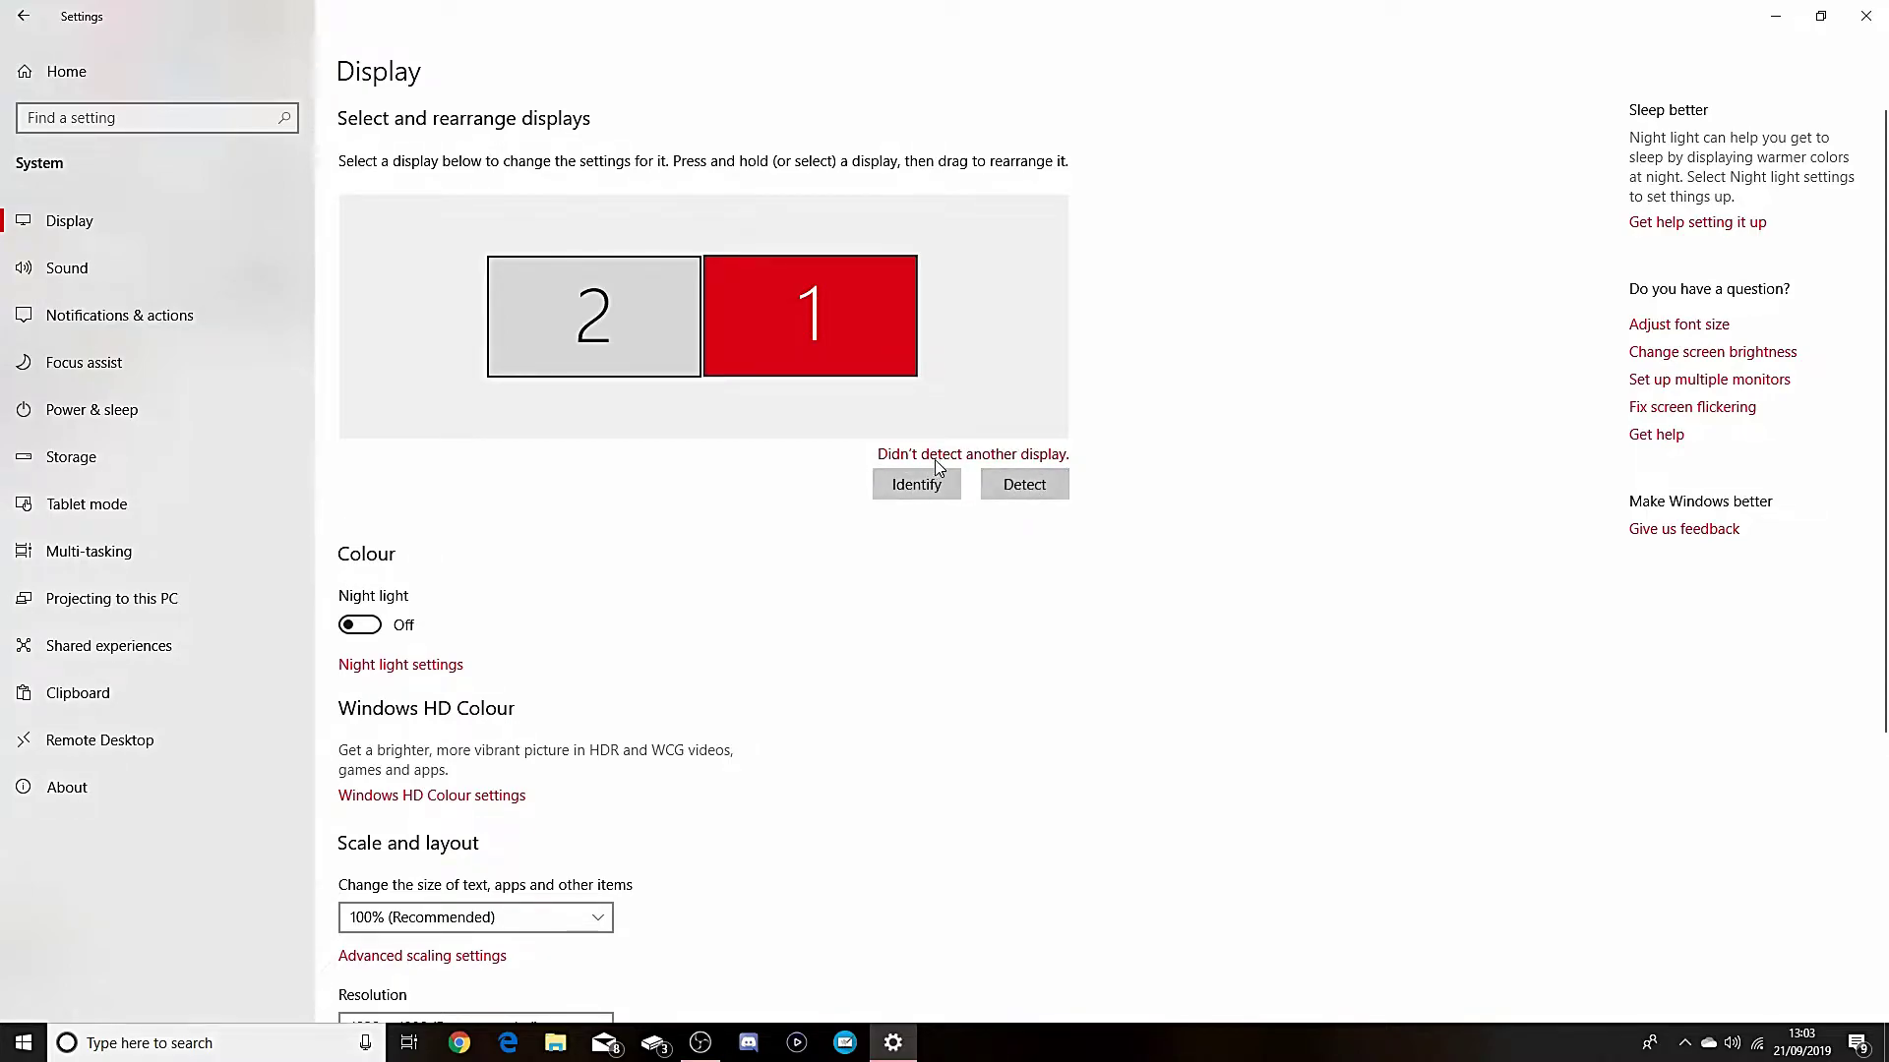
left_click(1025, 470)
Set Multiple displays to Extend these displays, keeping 1920 × 1080 resolution and 100% scale
scroll(497, 626, "down", 3)
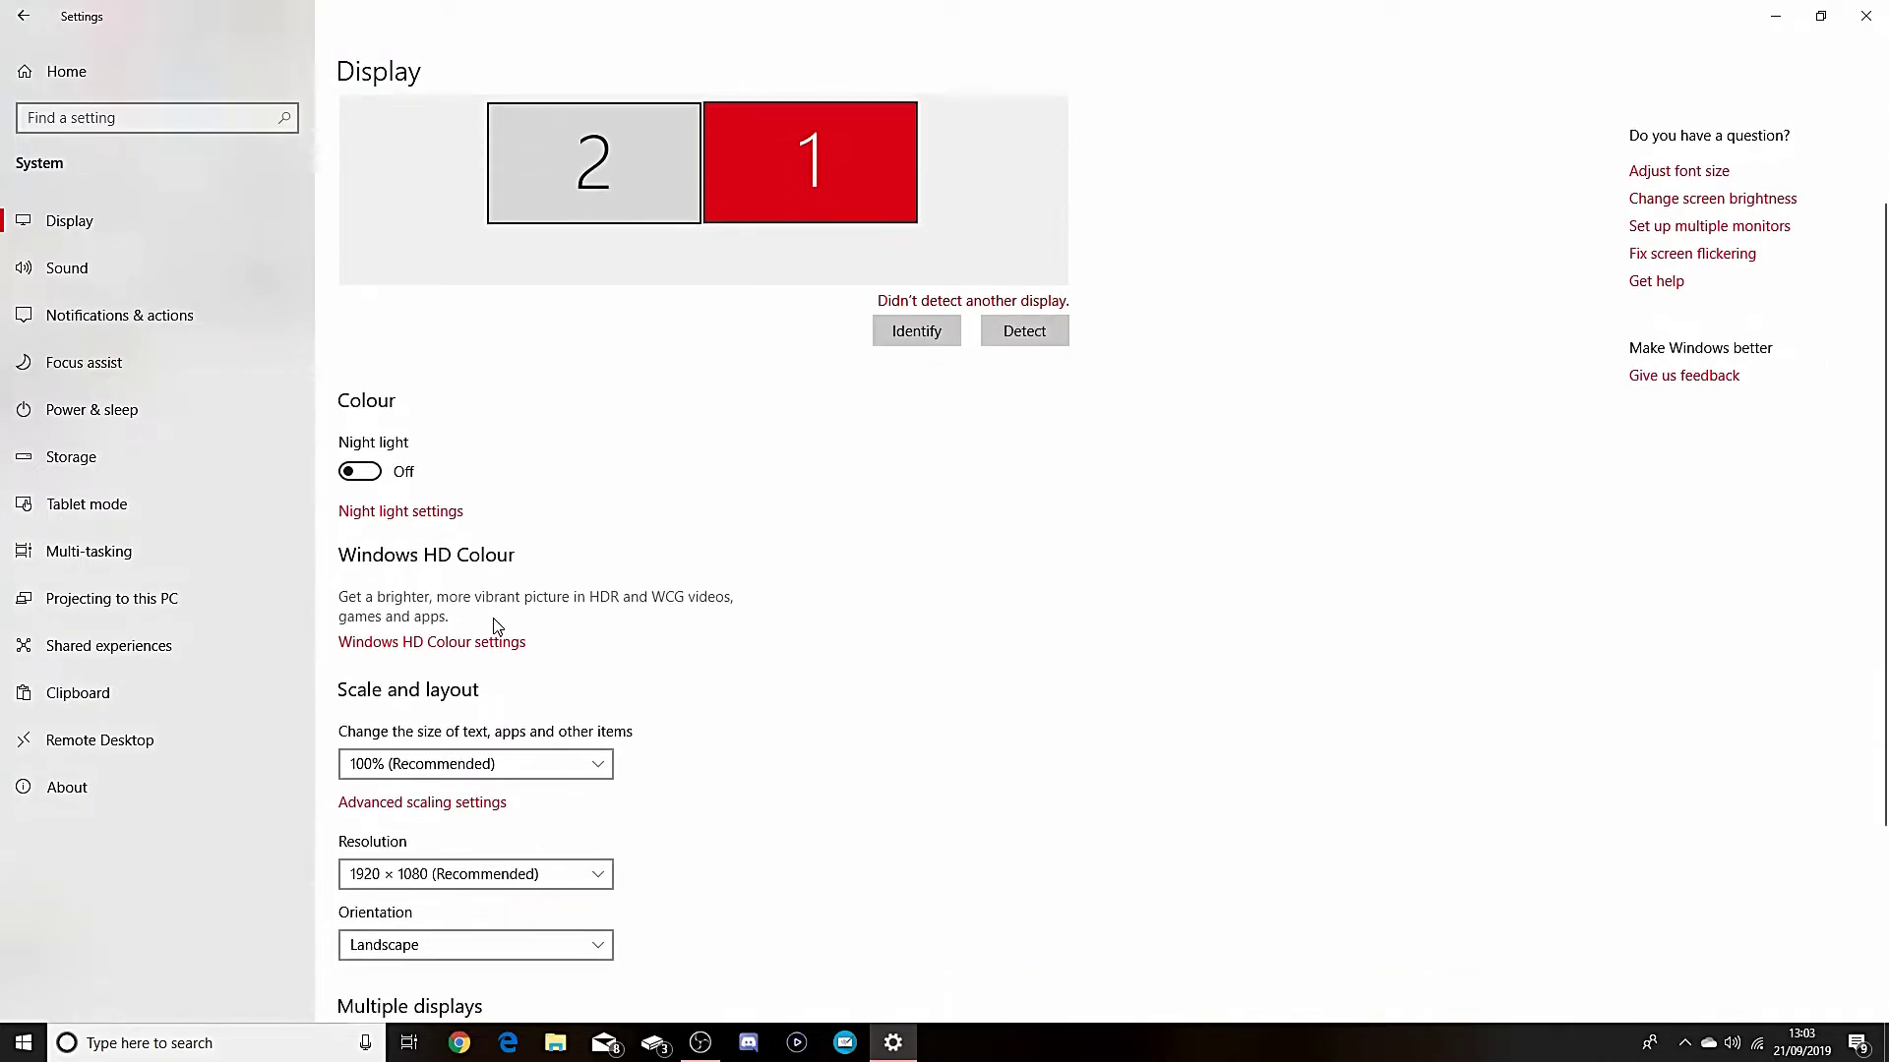
scroll(497, 626, "down", 3)
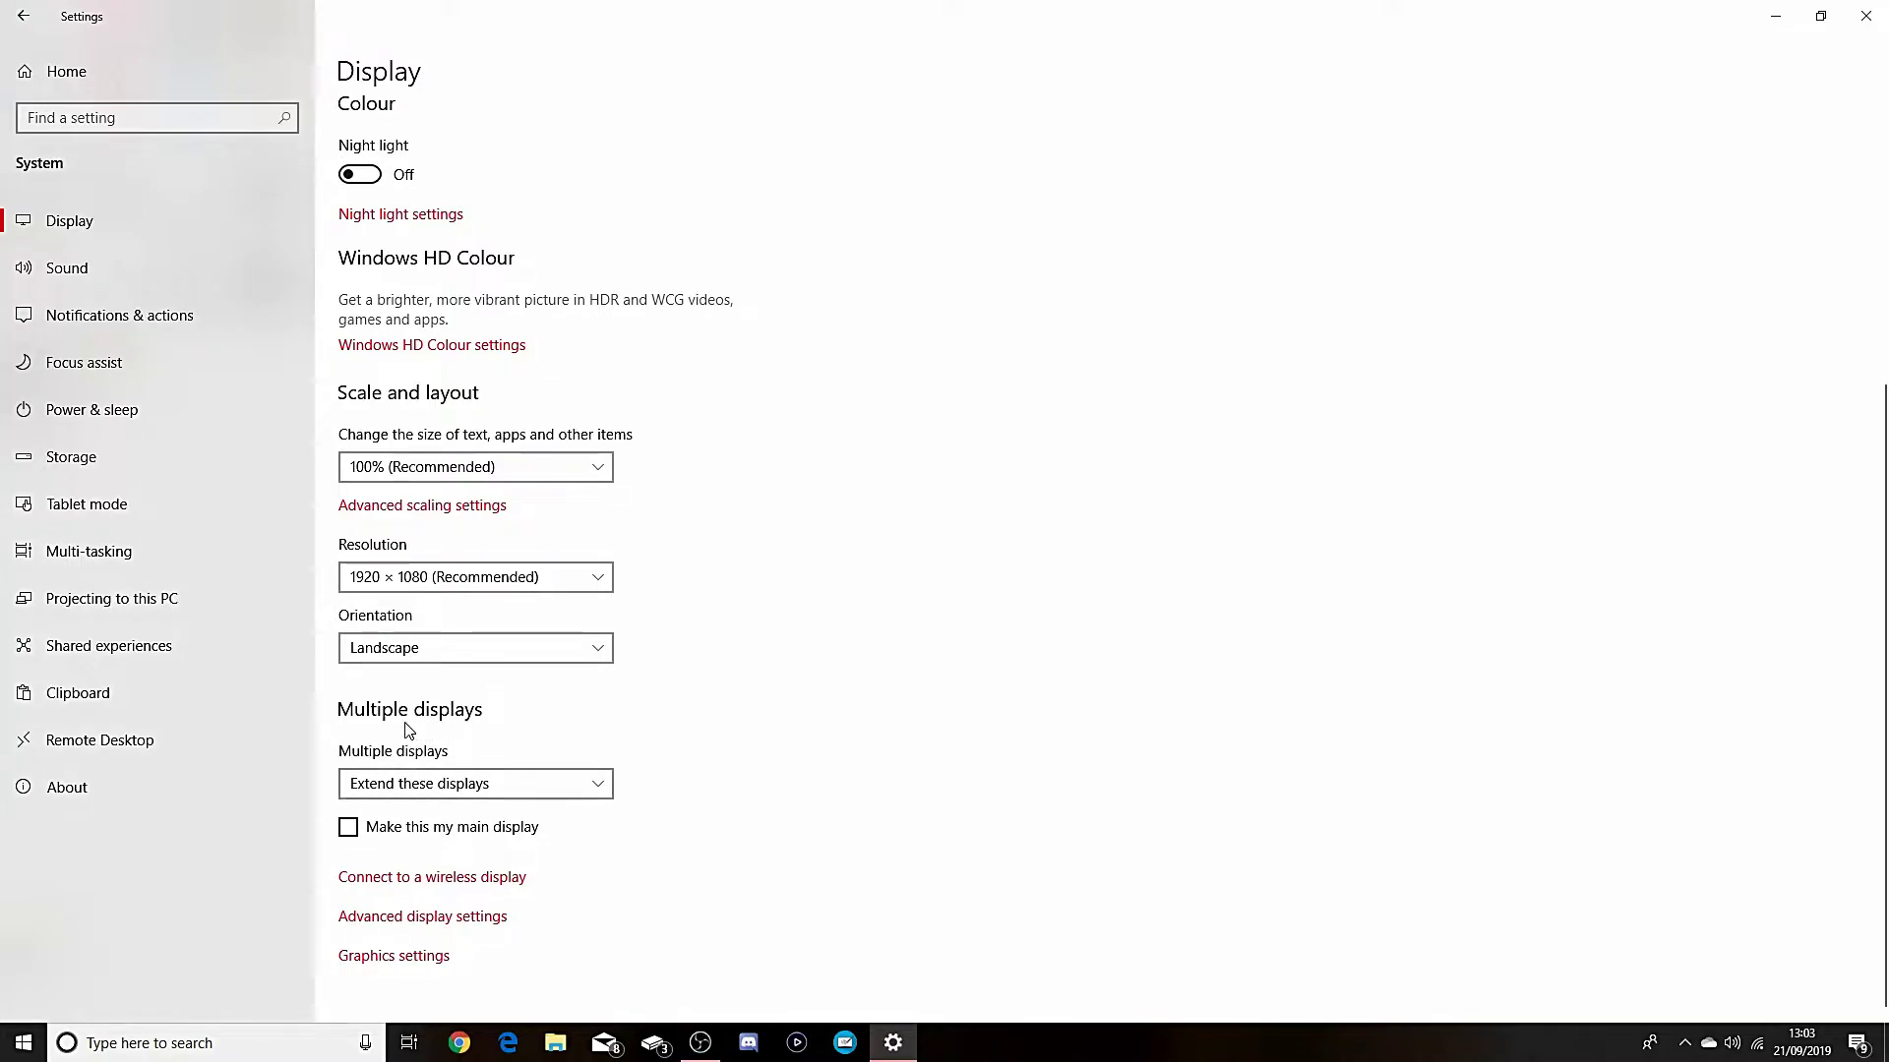
left_click(482, 792)
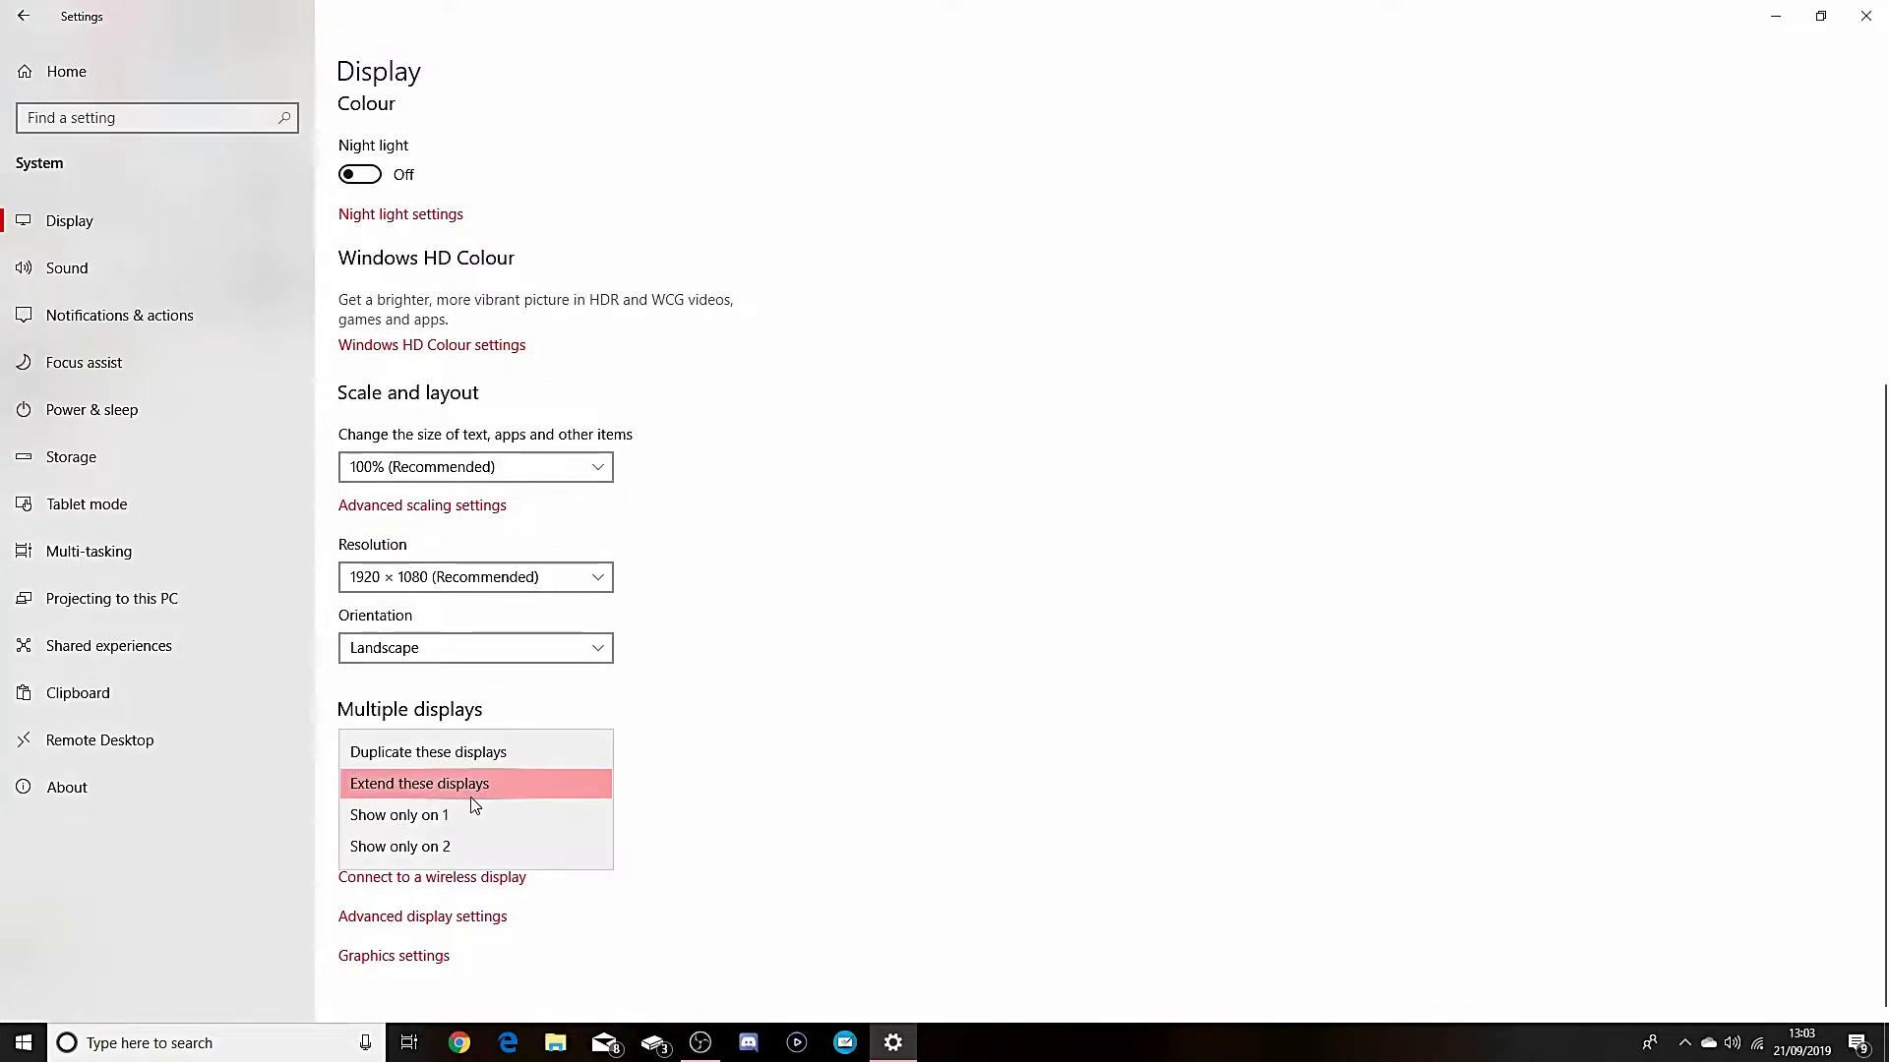
left_click(467, 782)
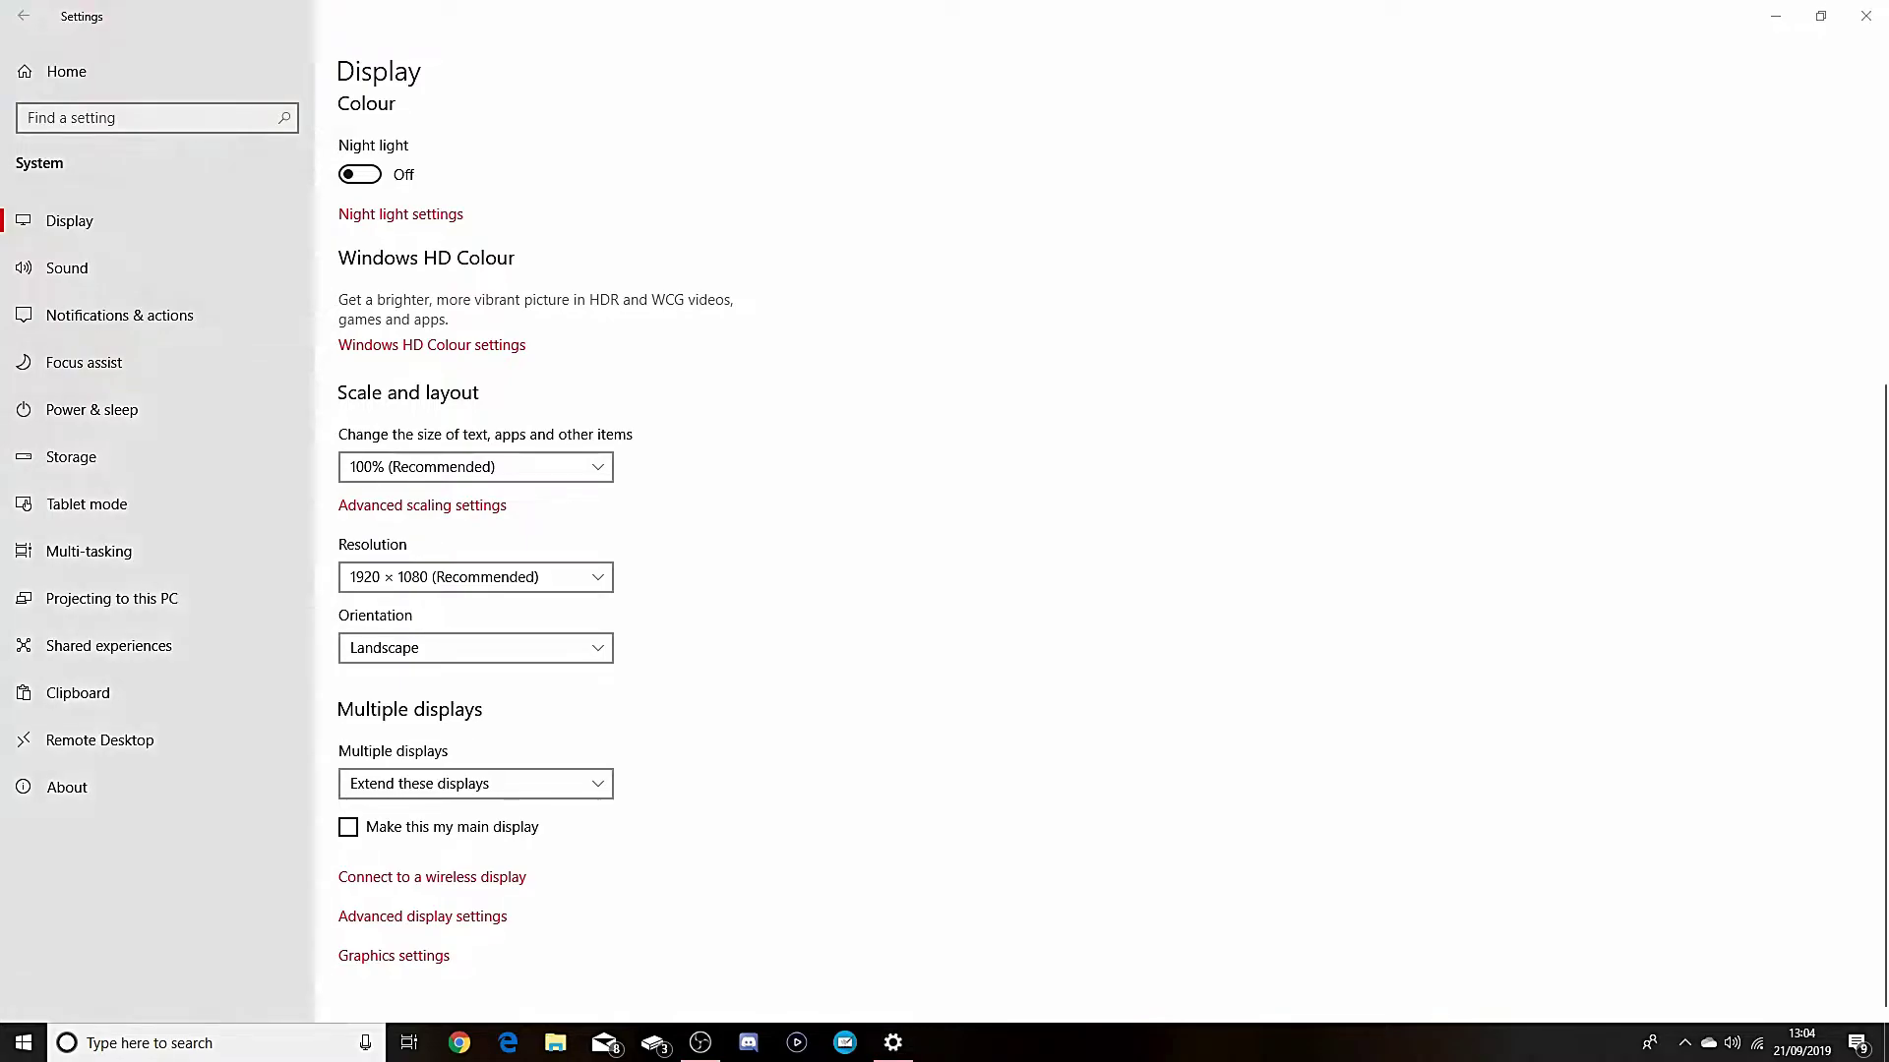
left_click(1559, 559)
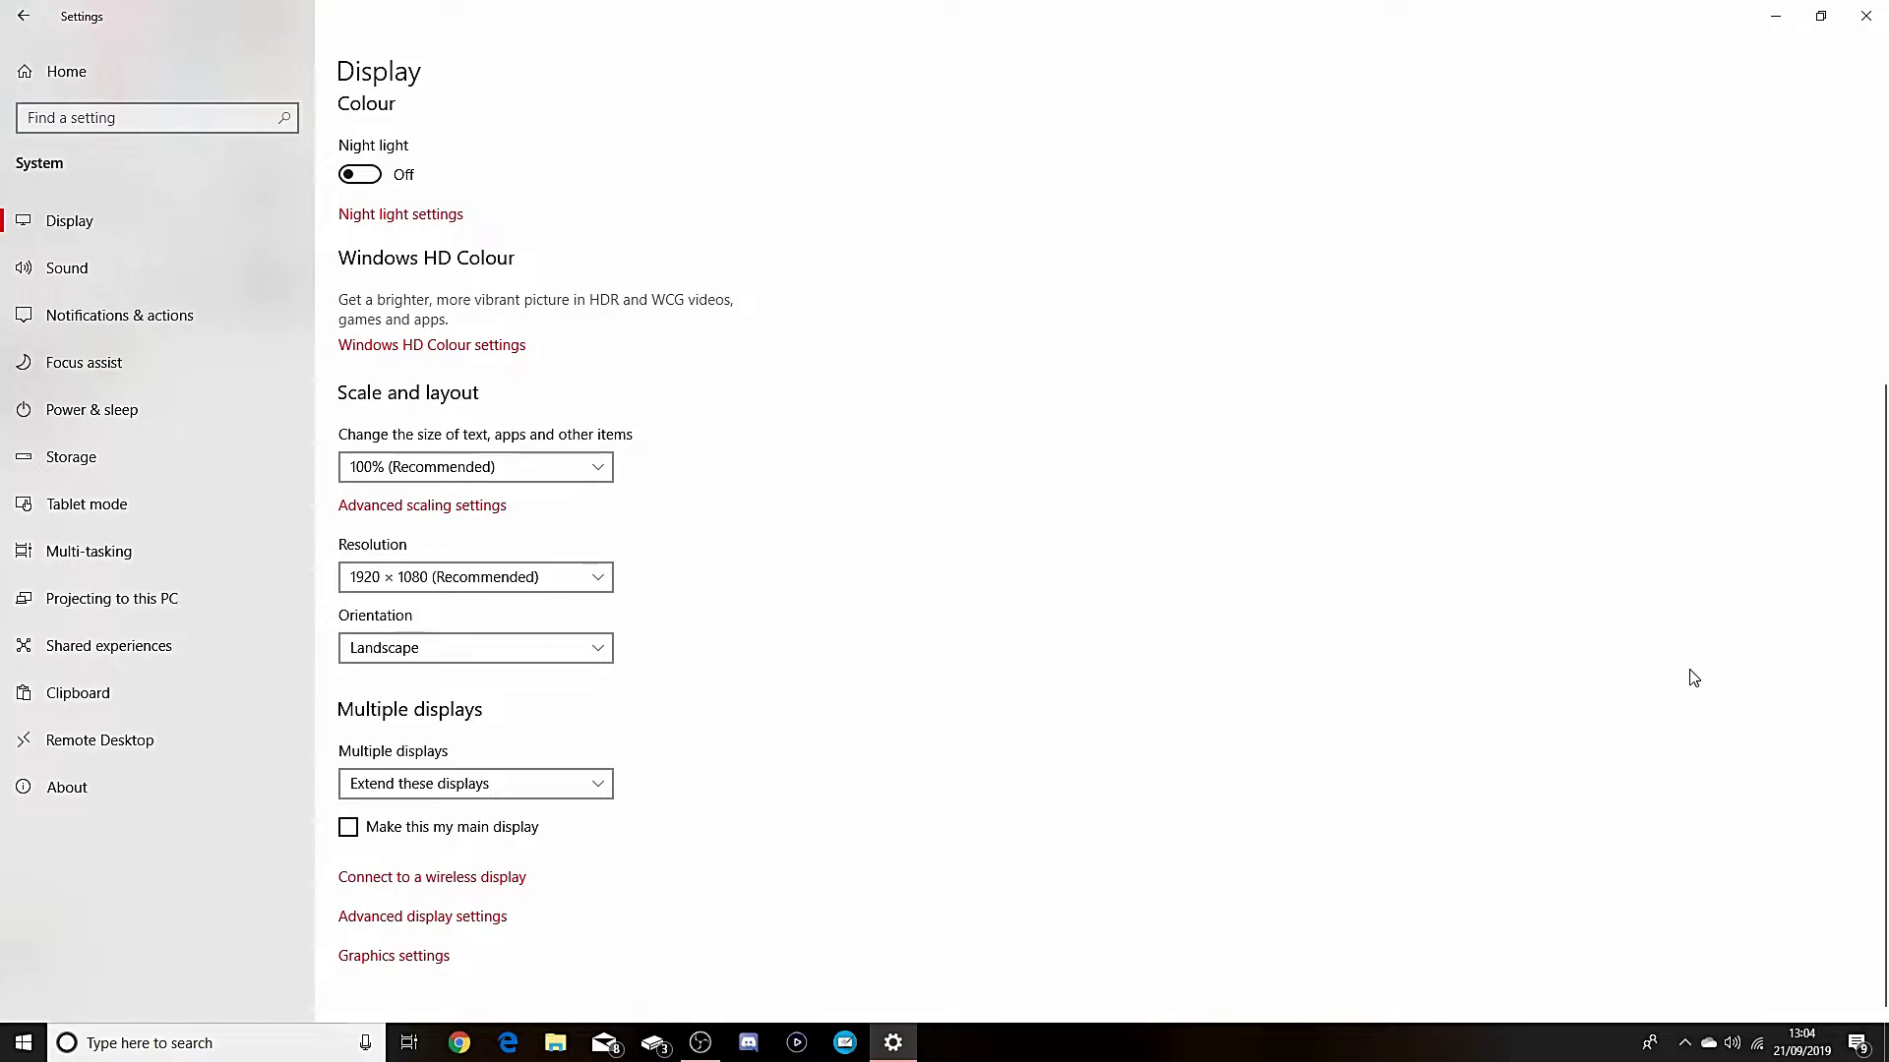
Reconfirm Extend these displays and select display 2 in the arrangement
left_click(443, 787)
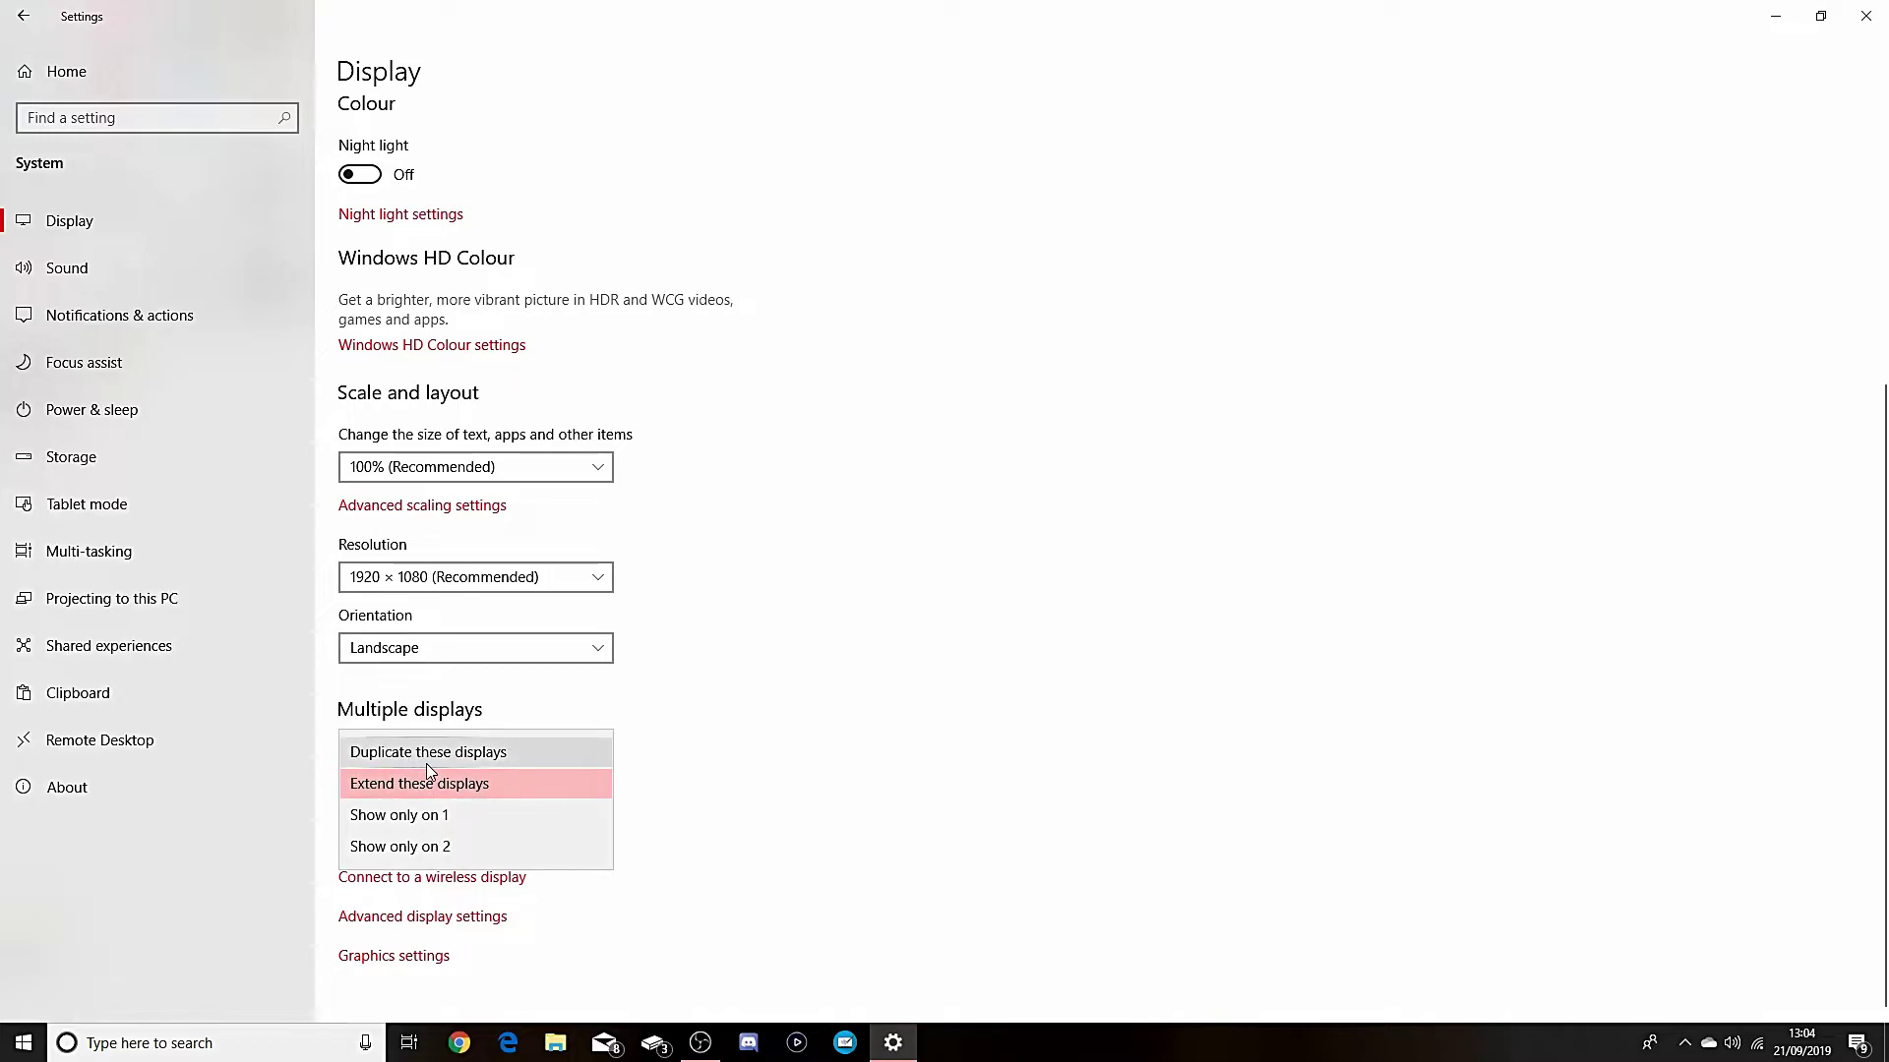
left_click(646, 704)
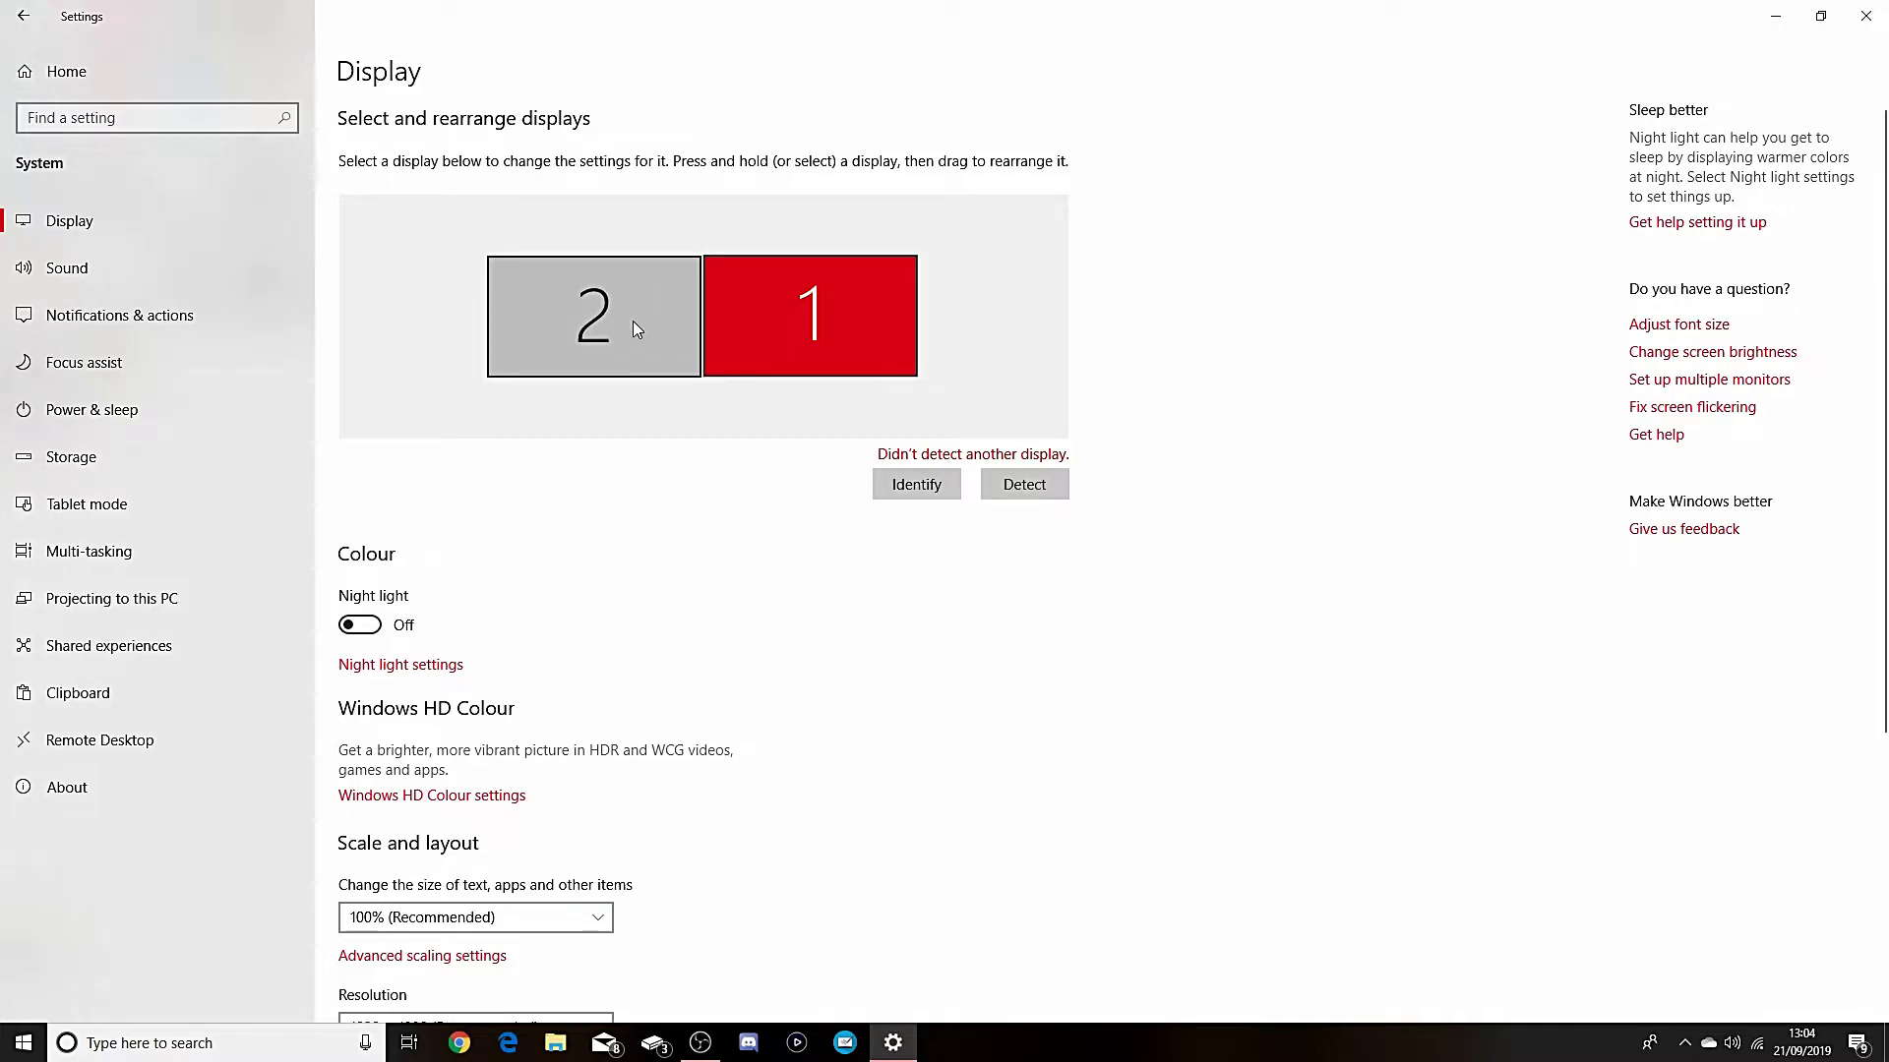
left_click(565, 320)
scroll(551, 551, "down", 5)
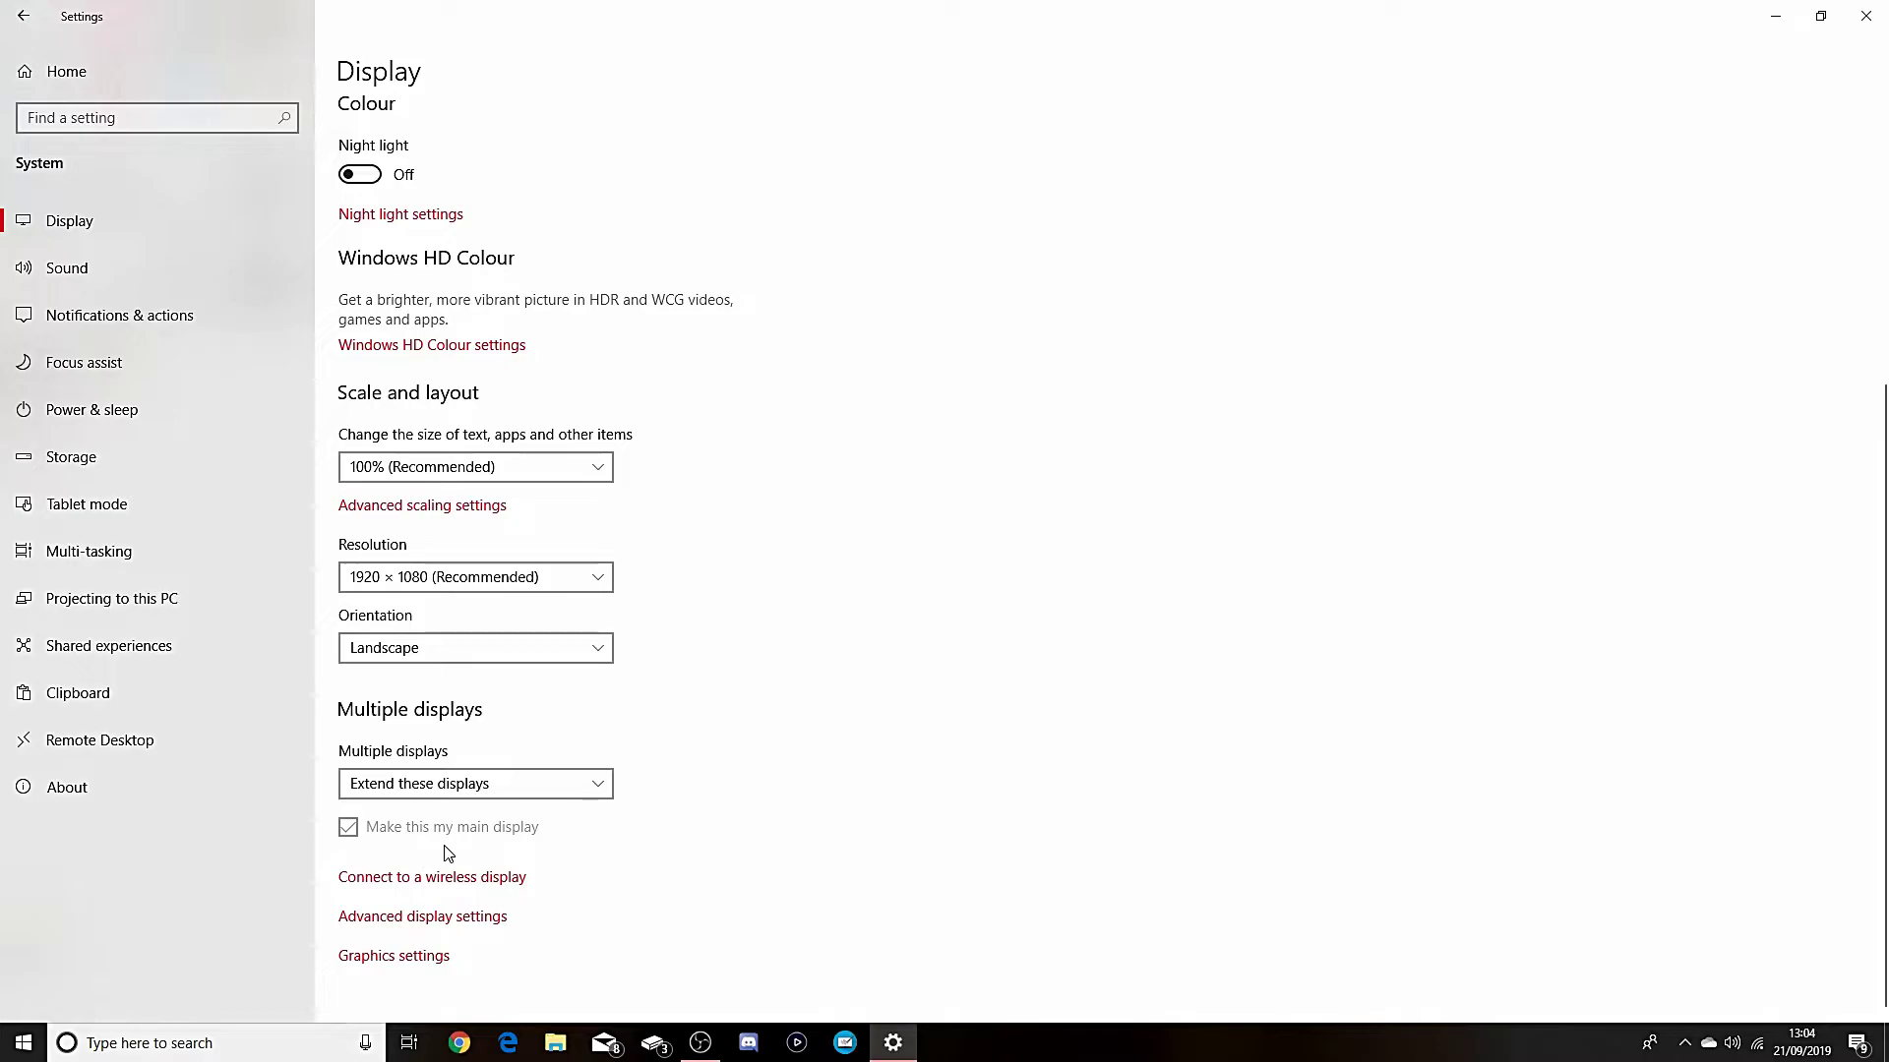
scroll(619, 630, "up", 5)
Select display 1, then display 2 again, checking its 1920 × 1080, 100%, Landscape settings
left_click(822, 315)
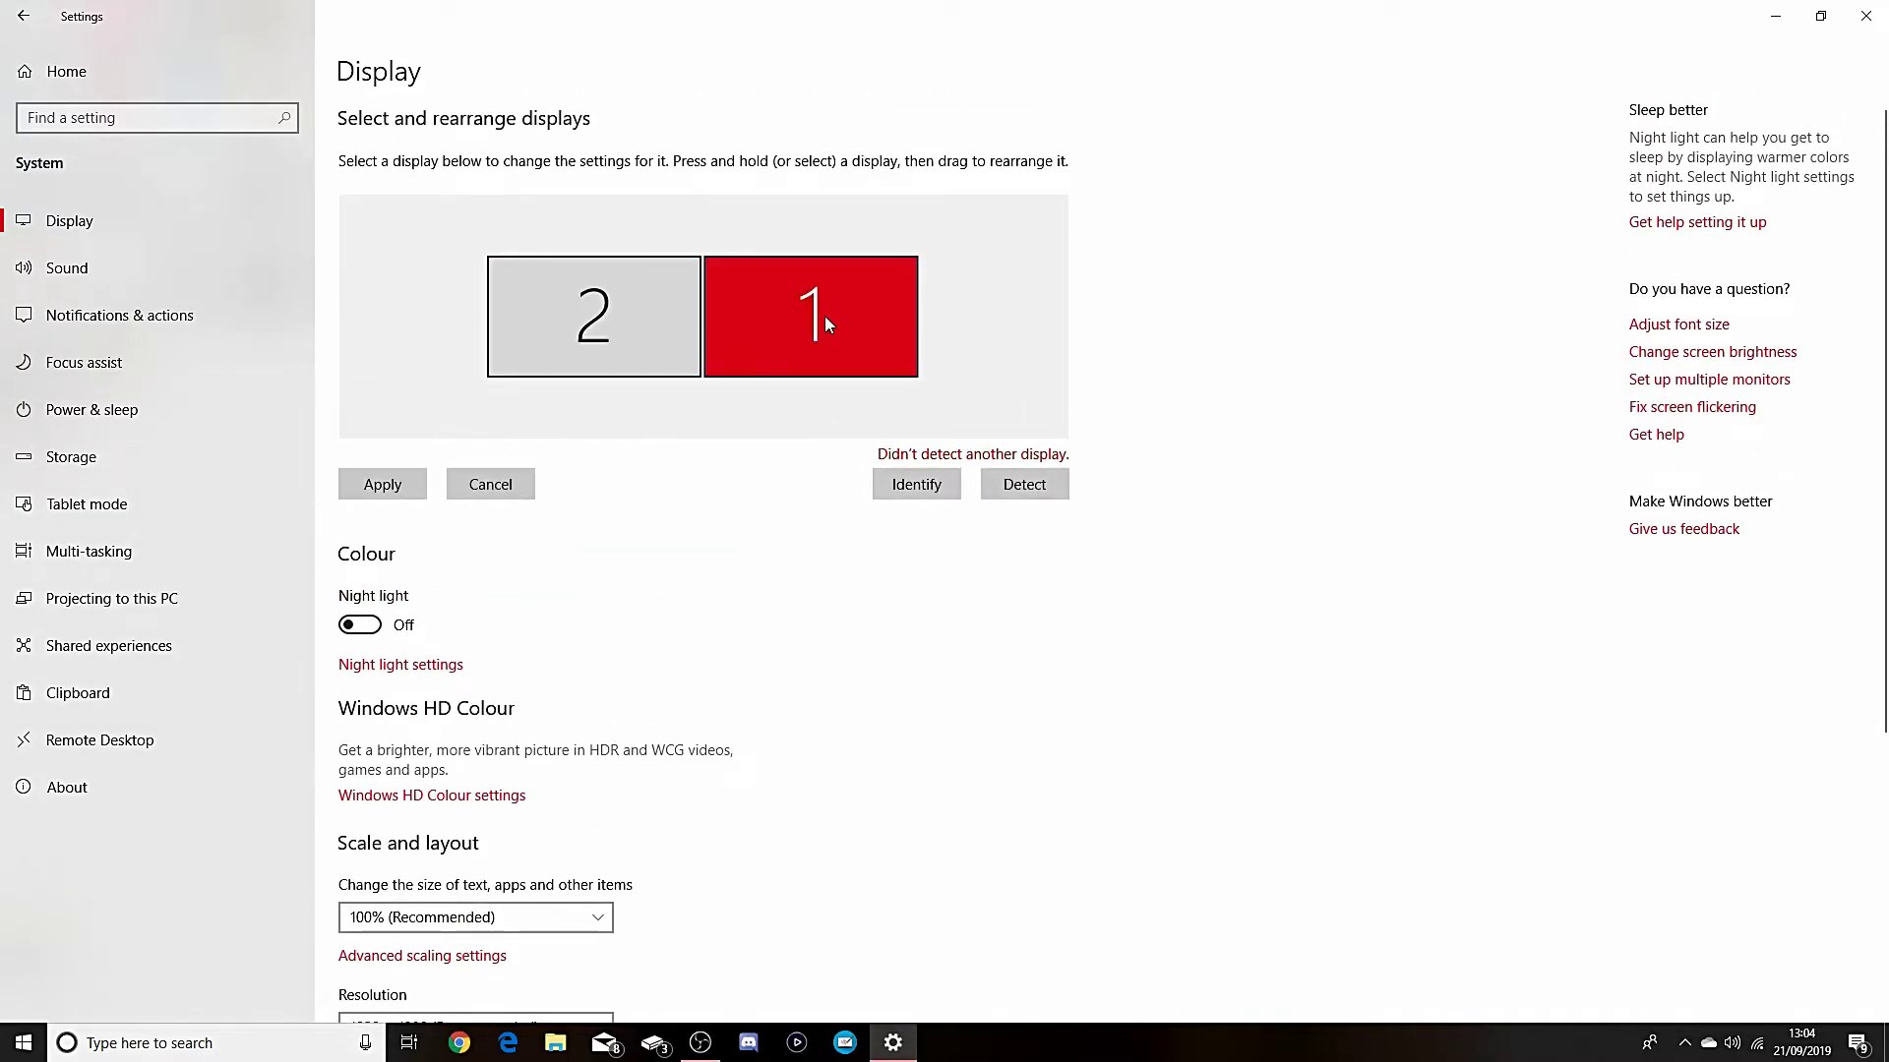
scroll(358, 927, "down", 5)
scroll(452, 852, "up", 5)
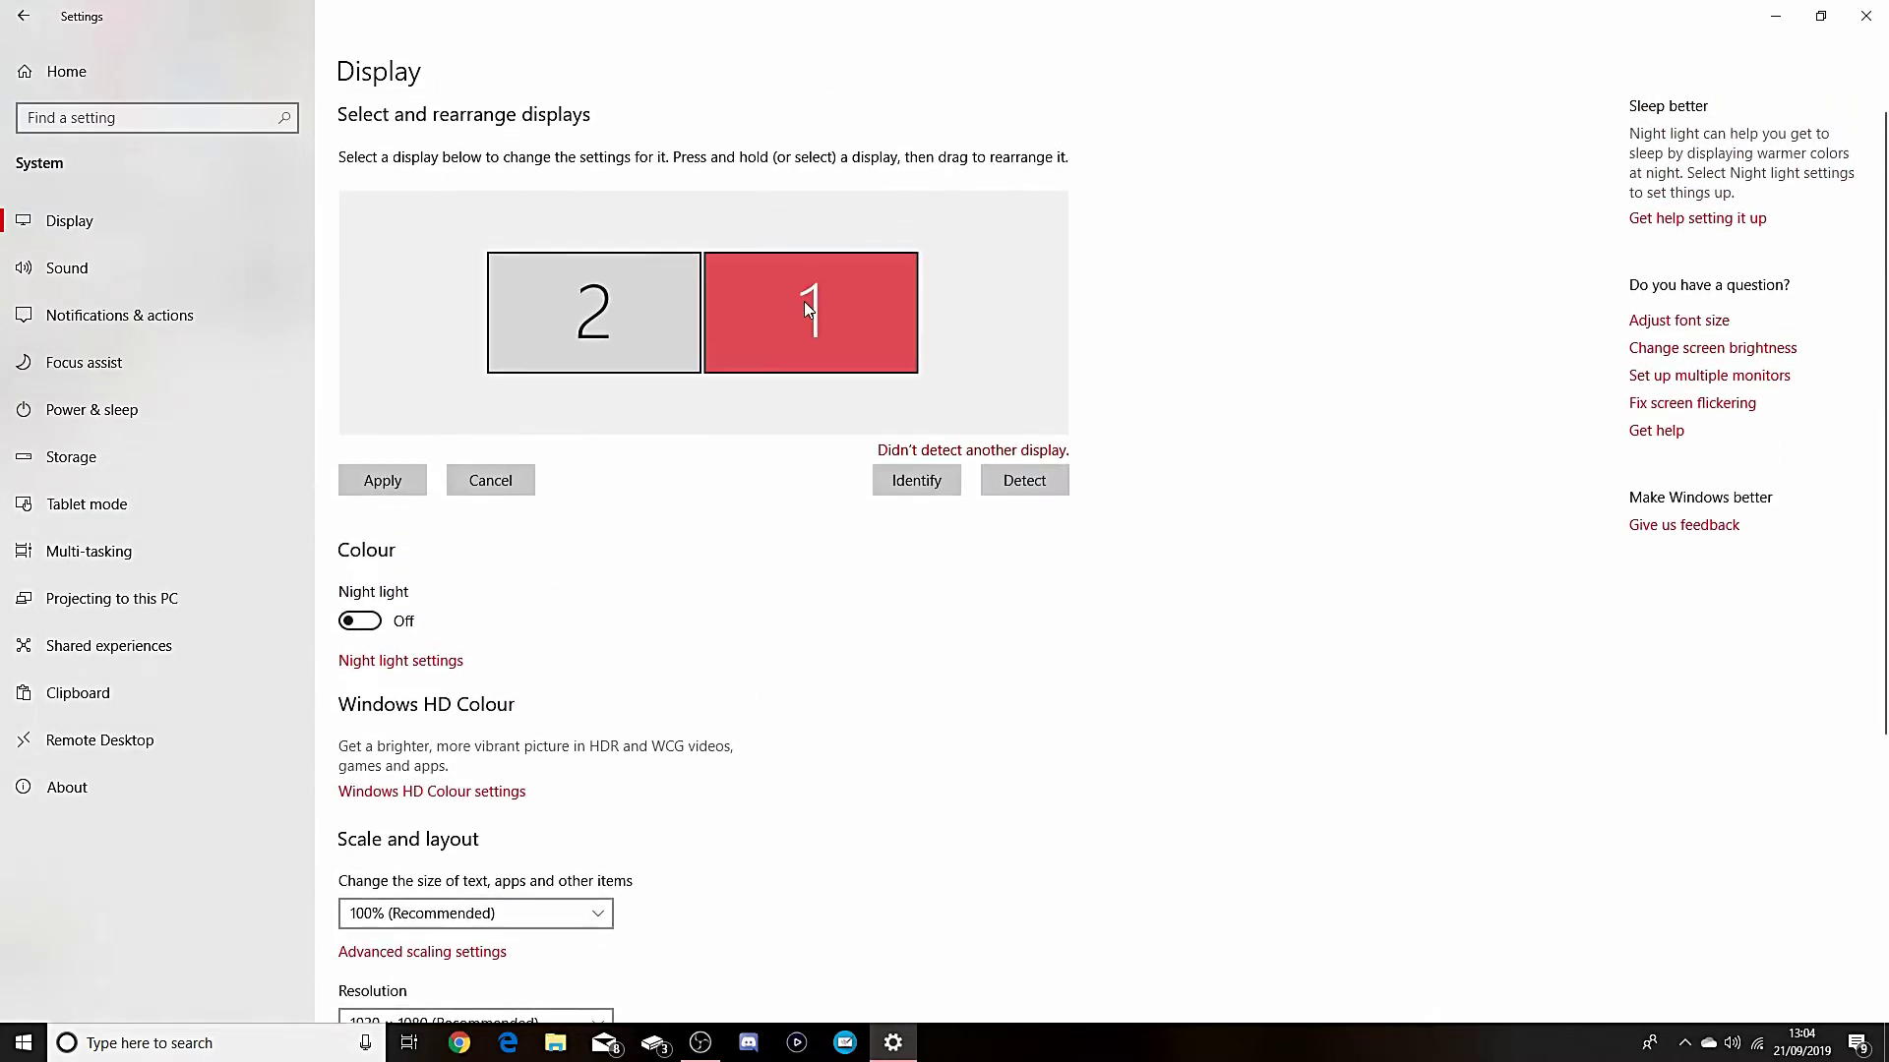
scroll(383, 860, "down", 5)
scroll(383, 859, "up", 5)
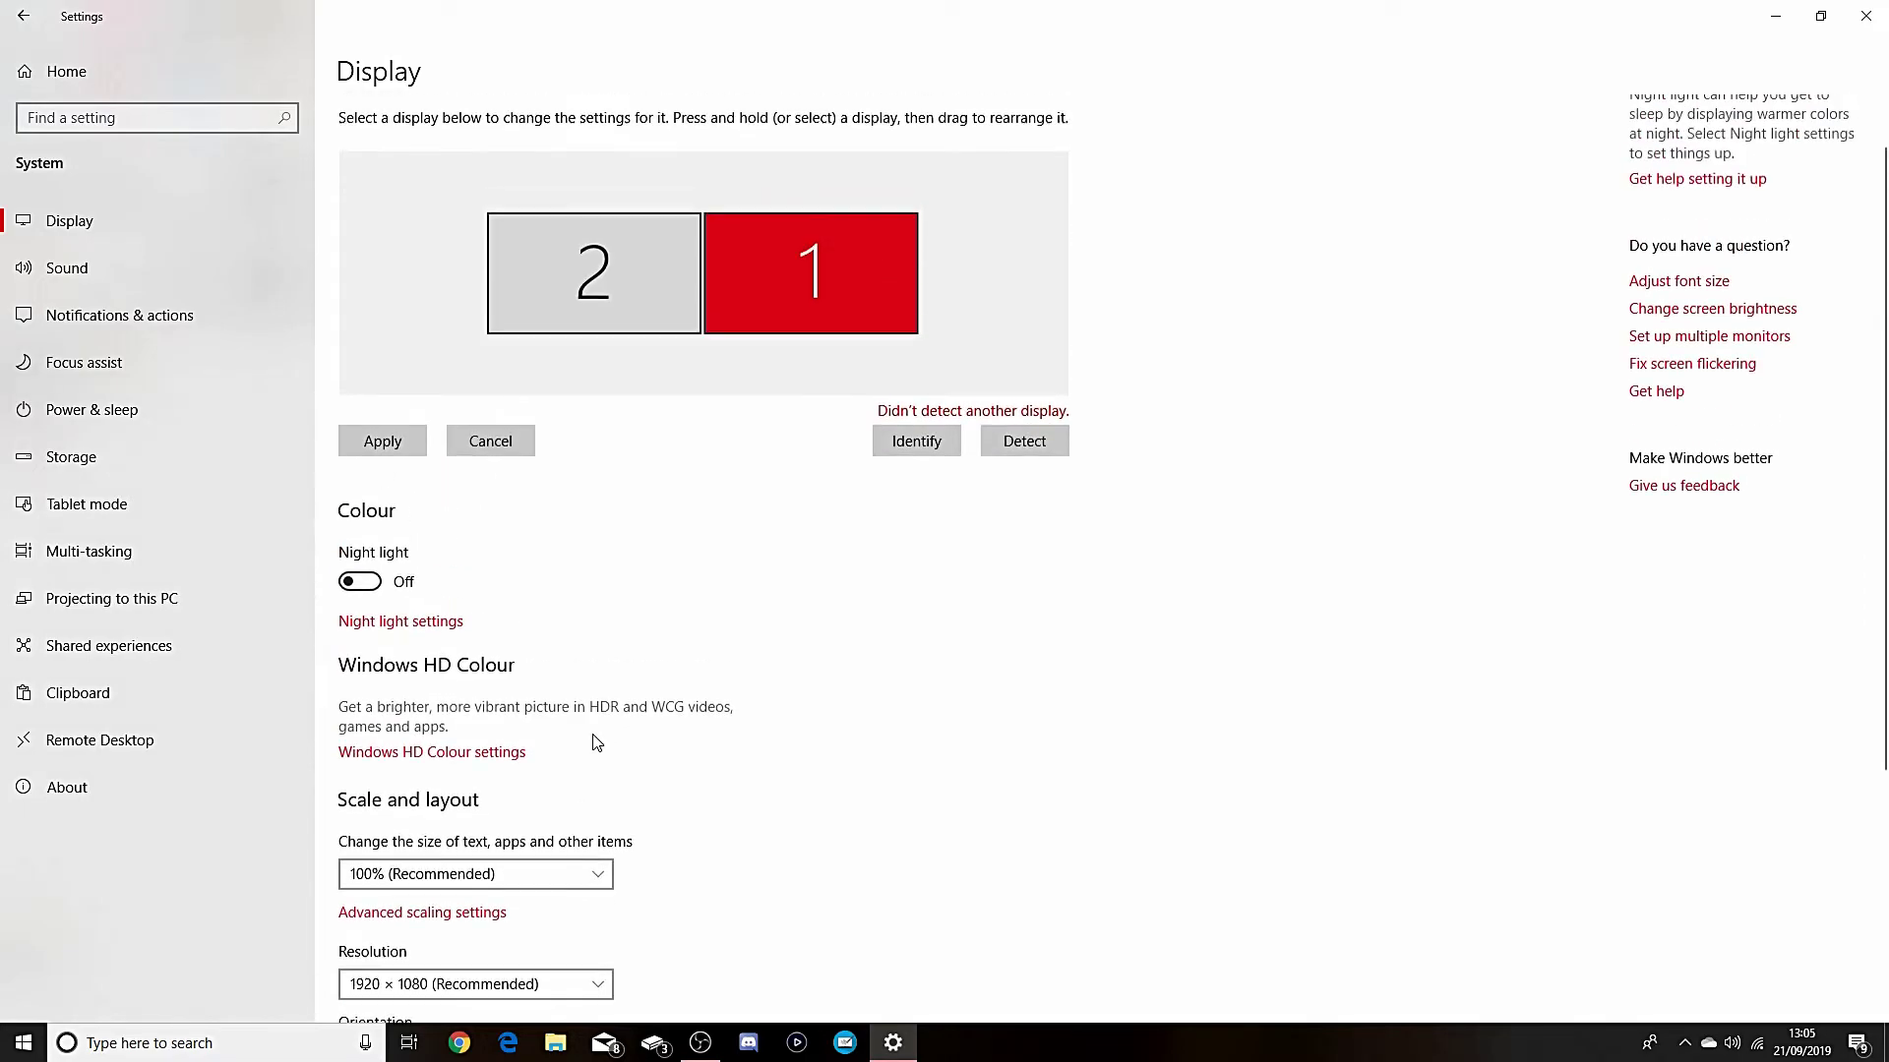
left_click(606, 266)
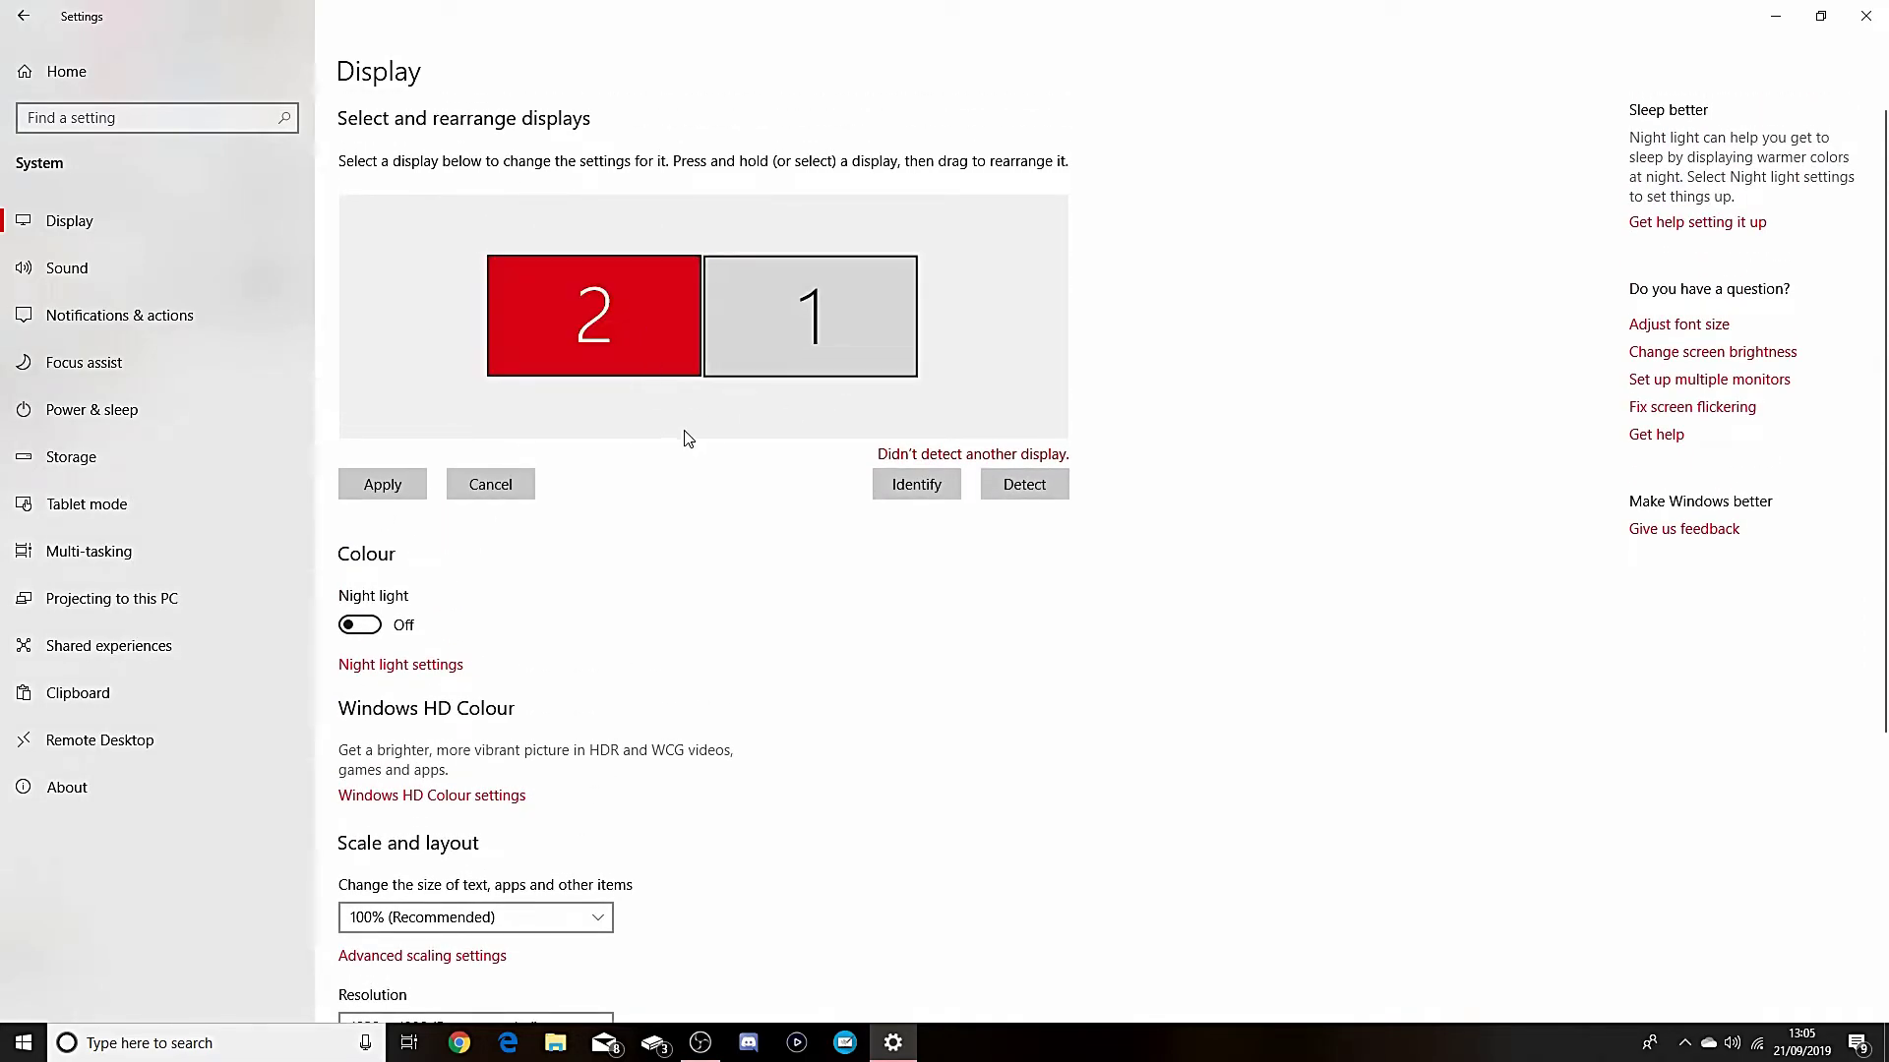
scroll(621, 526, "down", 3)
scroll(620, 526, "down", 1)
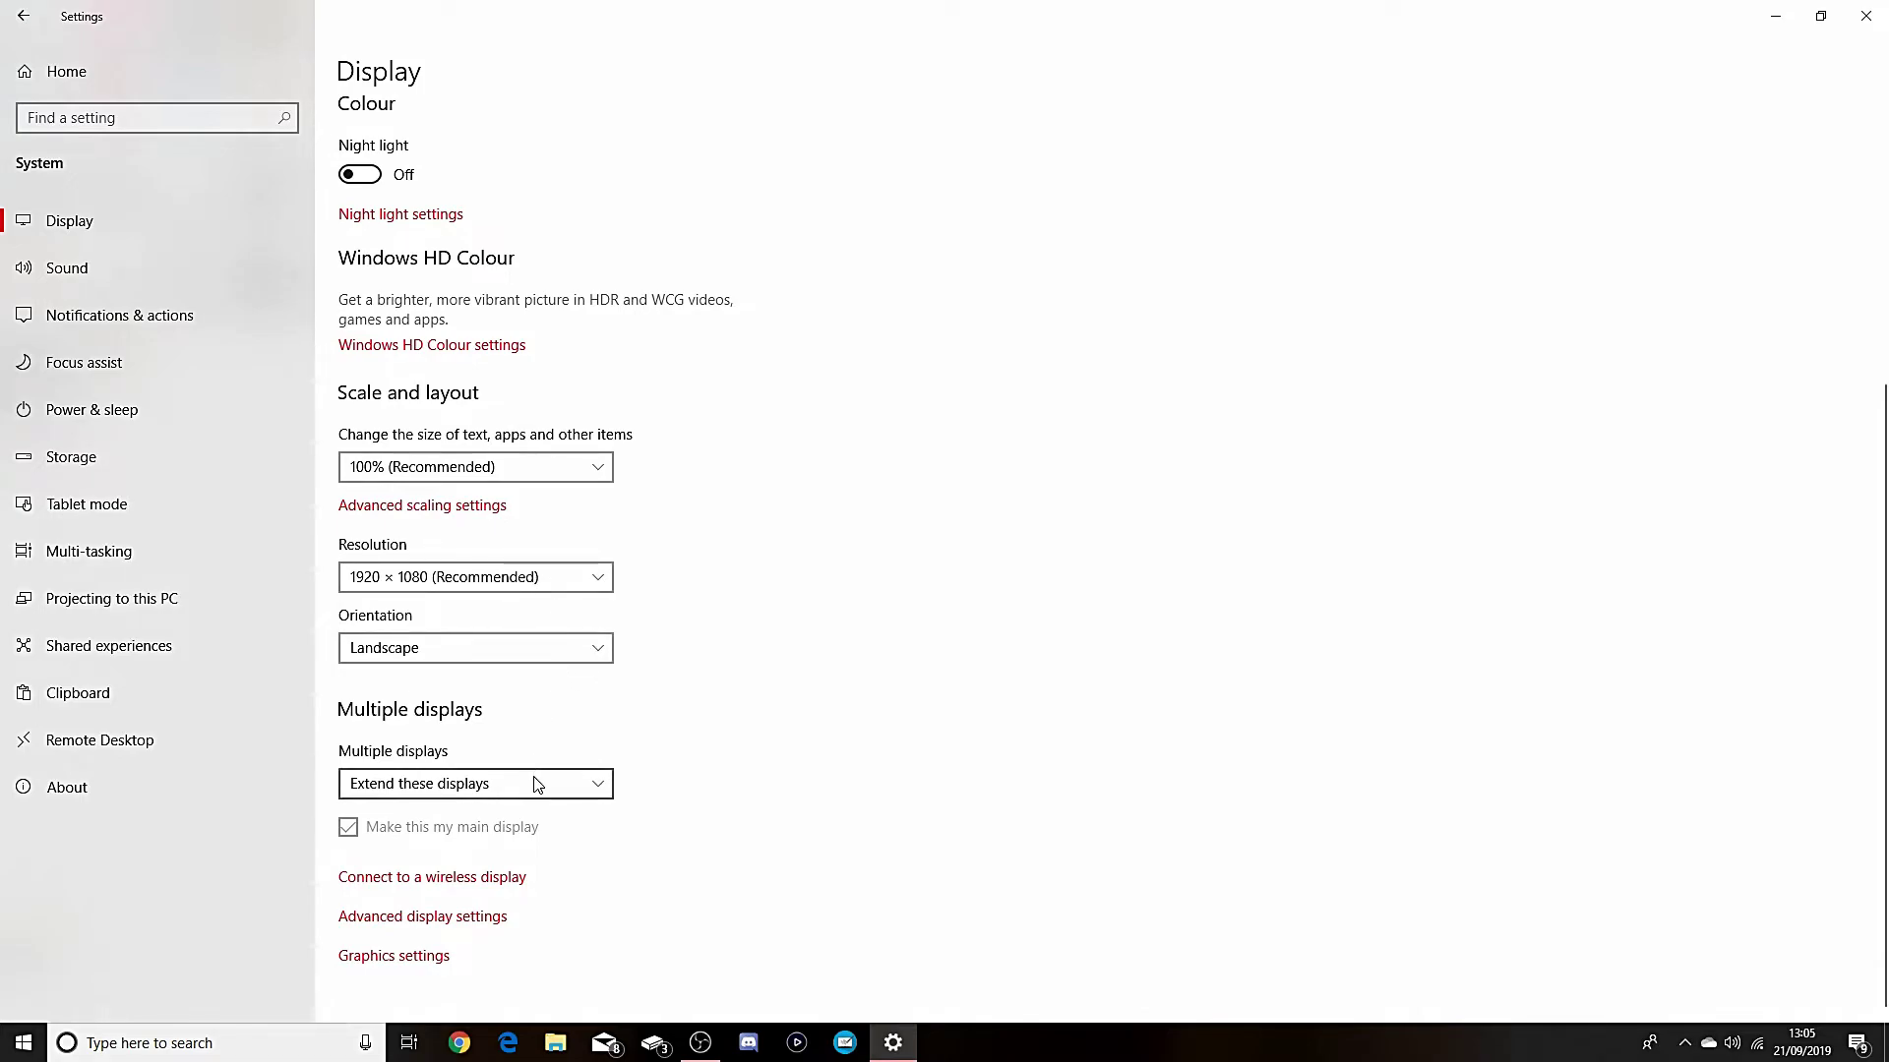
left_click(440, 787)
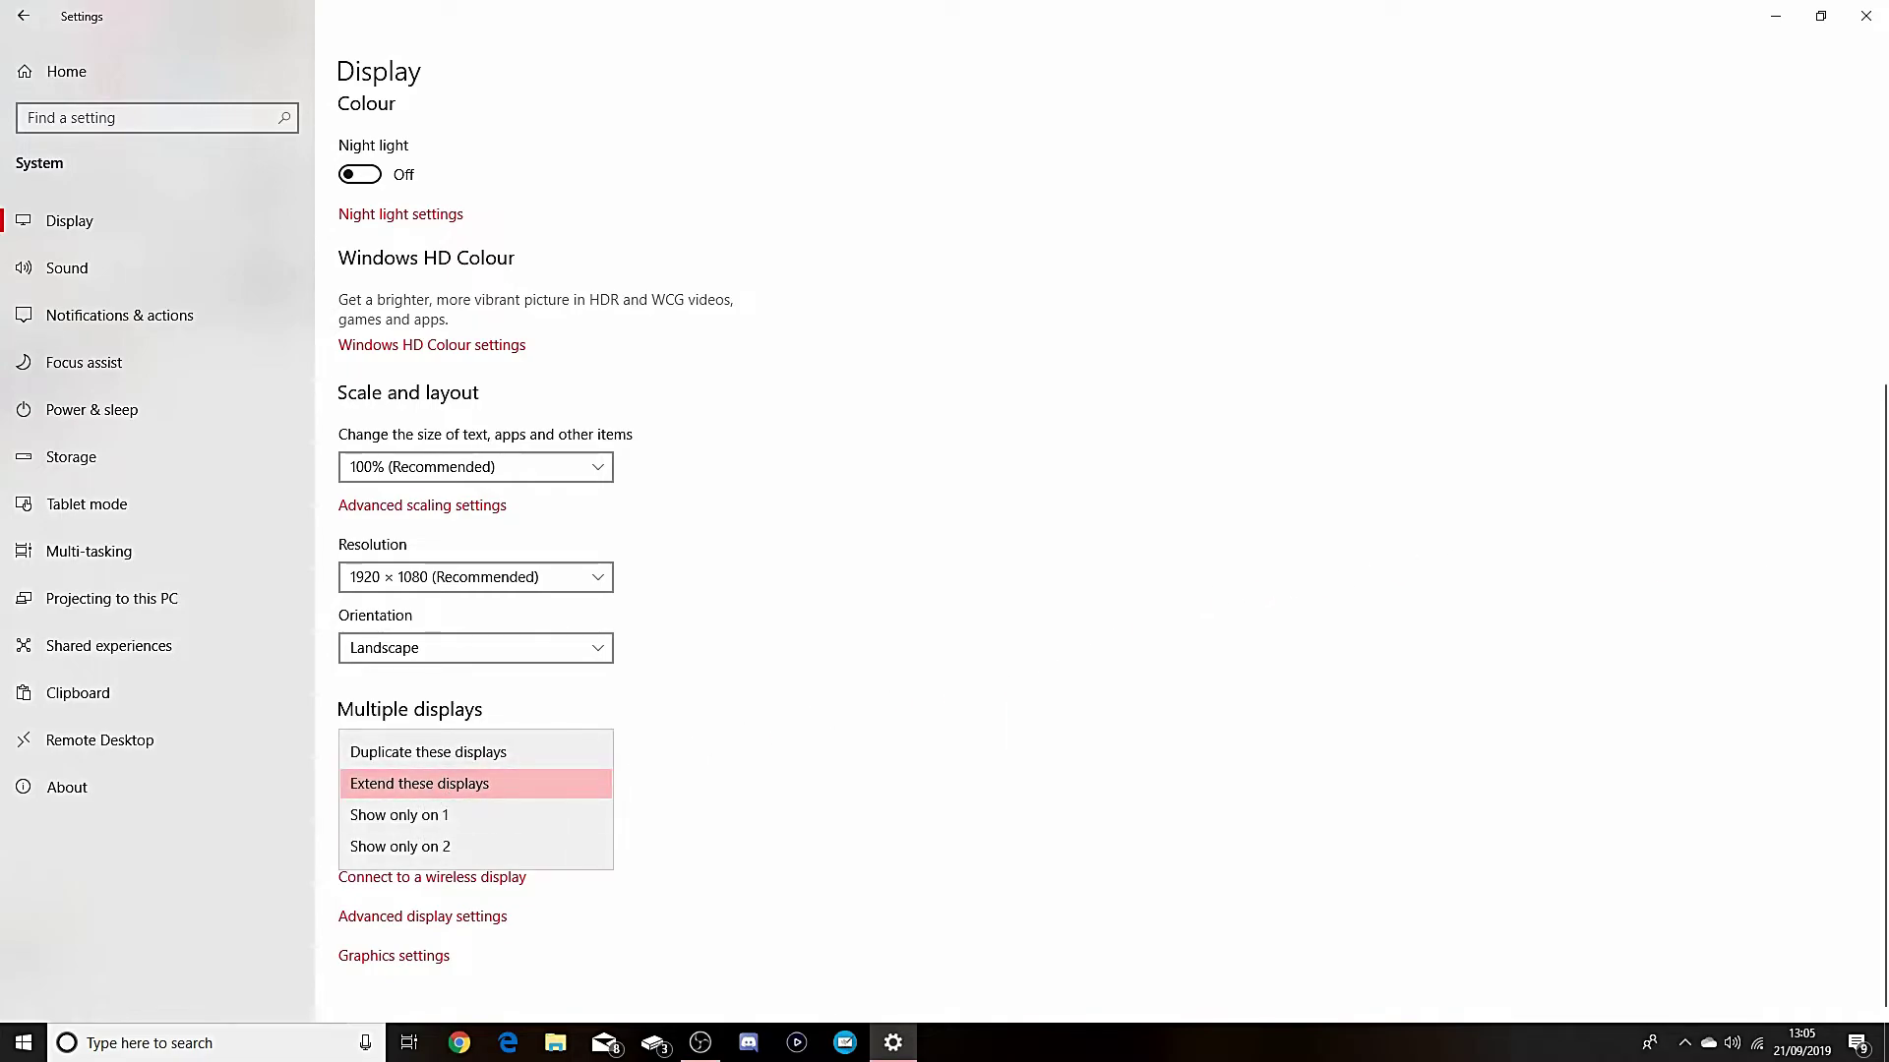
left_click(995, 647)
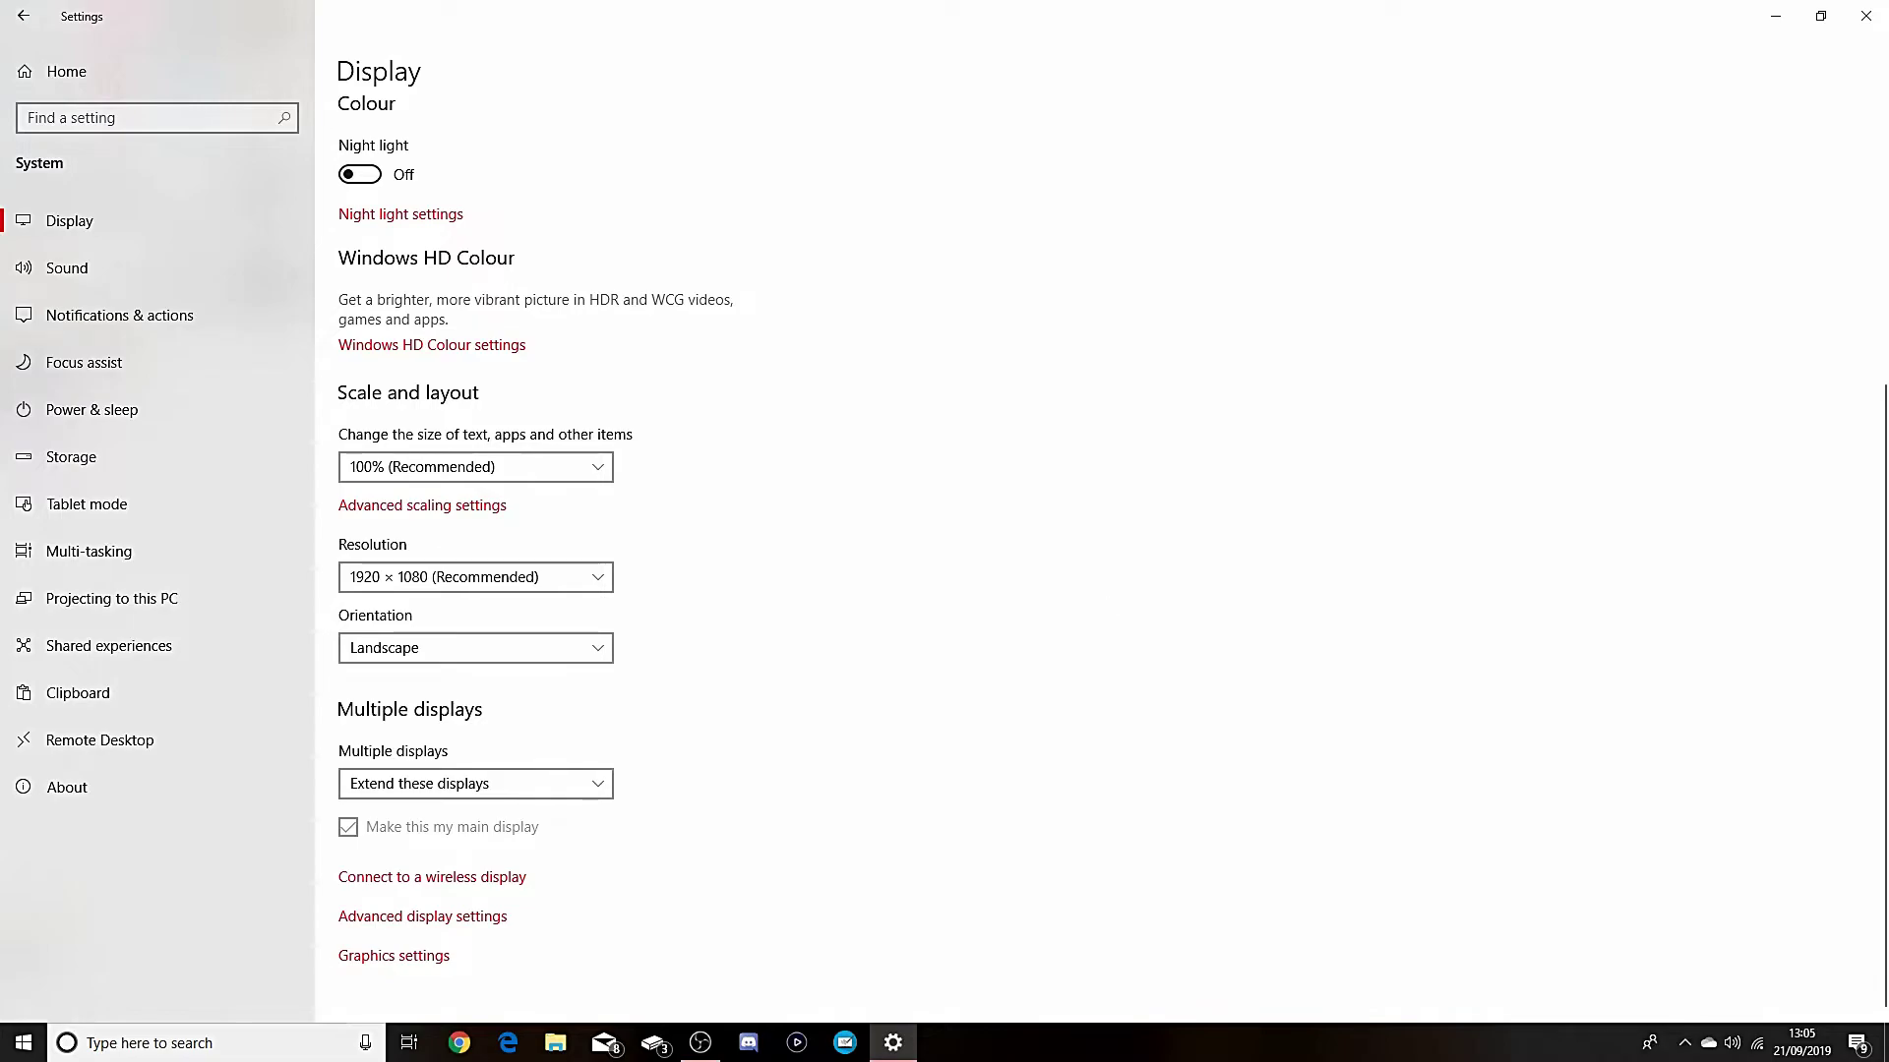
left_click(577, 783)
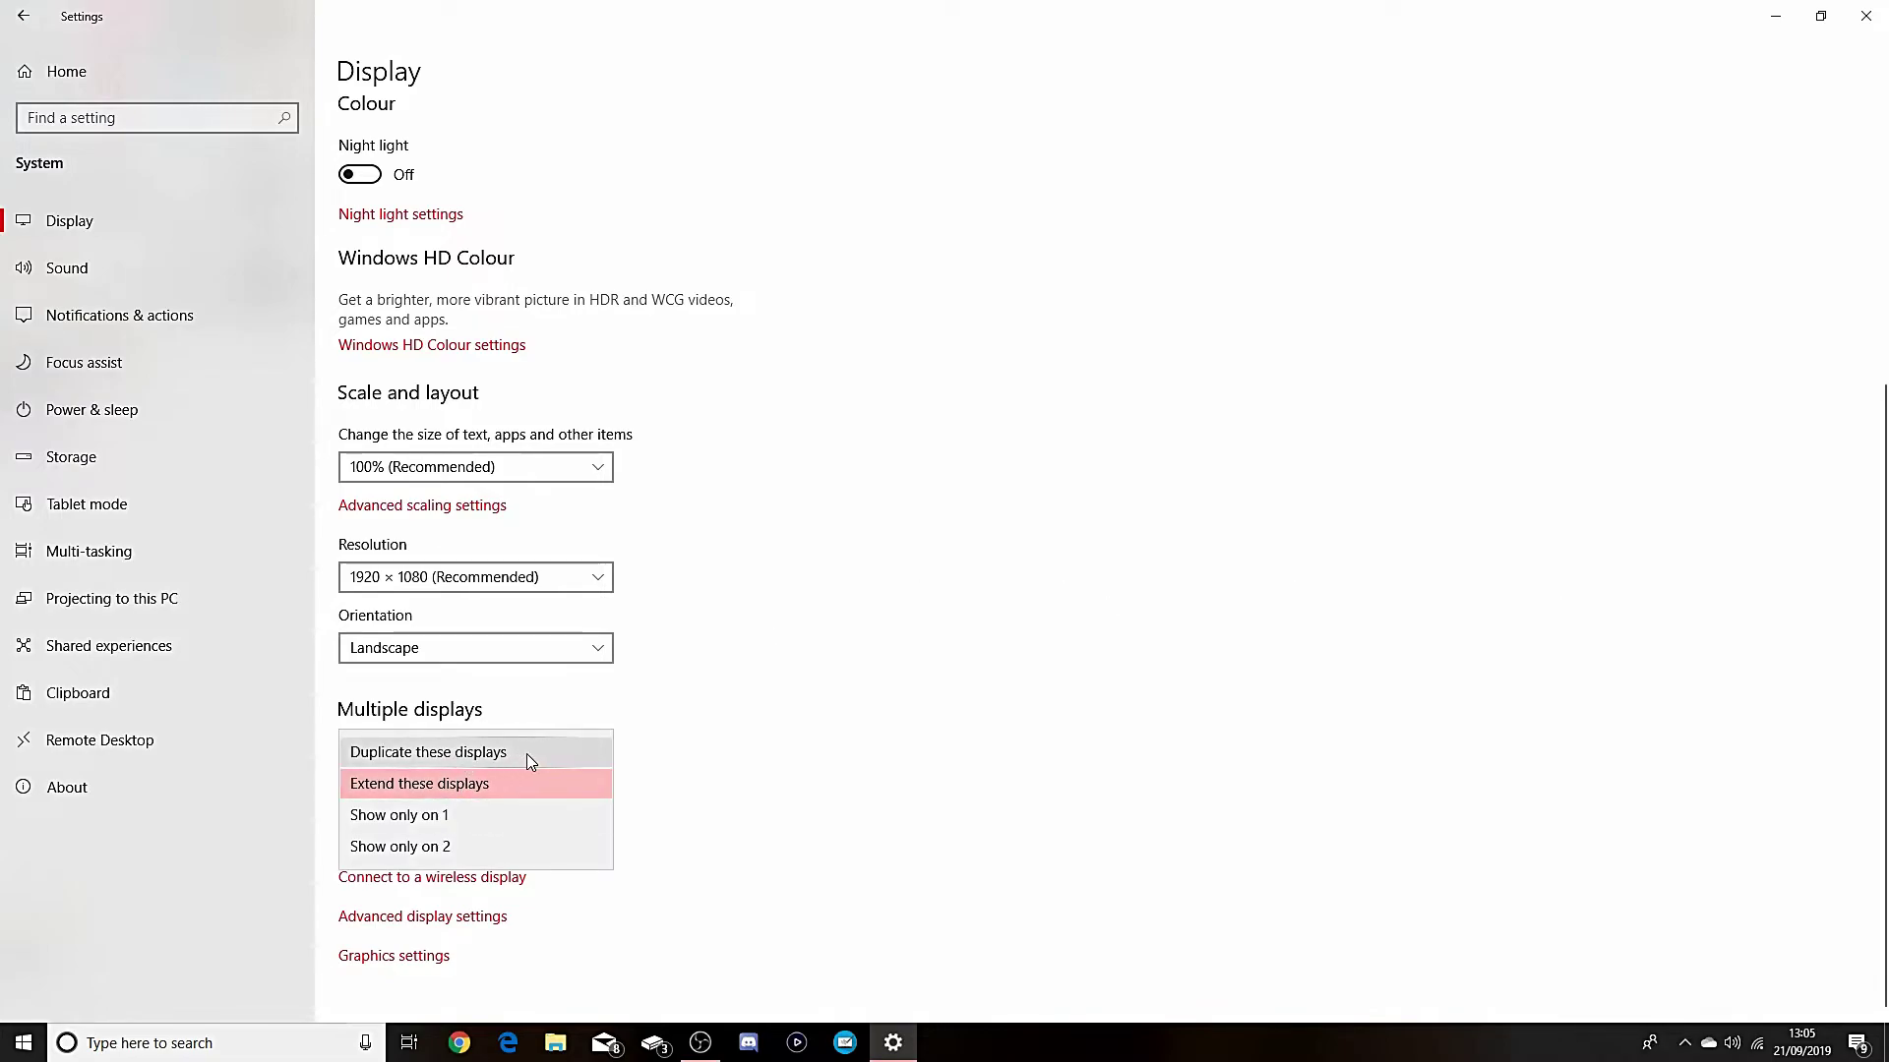
left_click(826, 785)
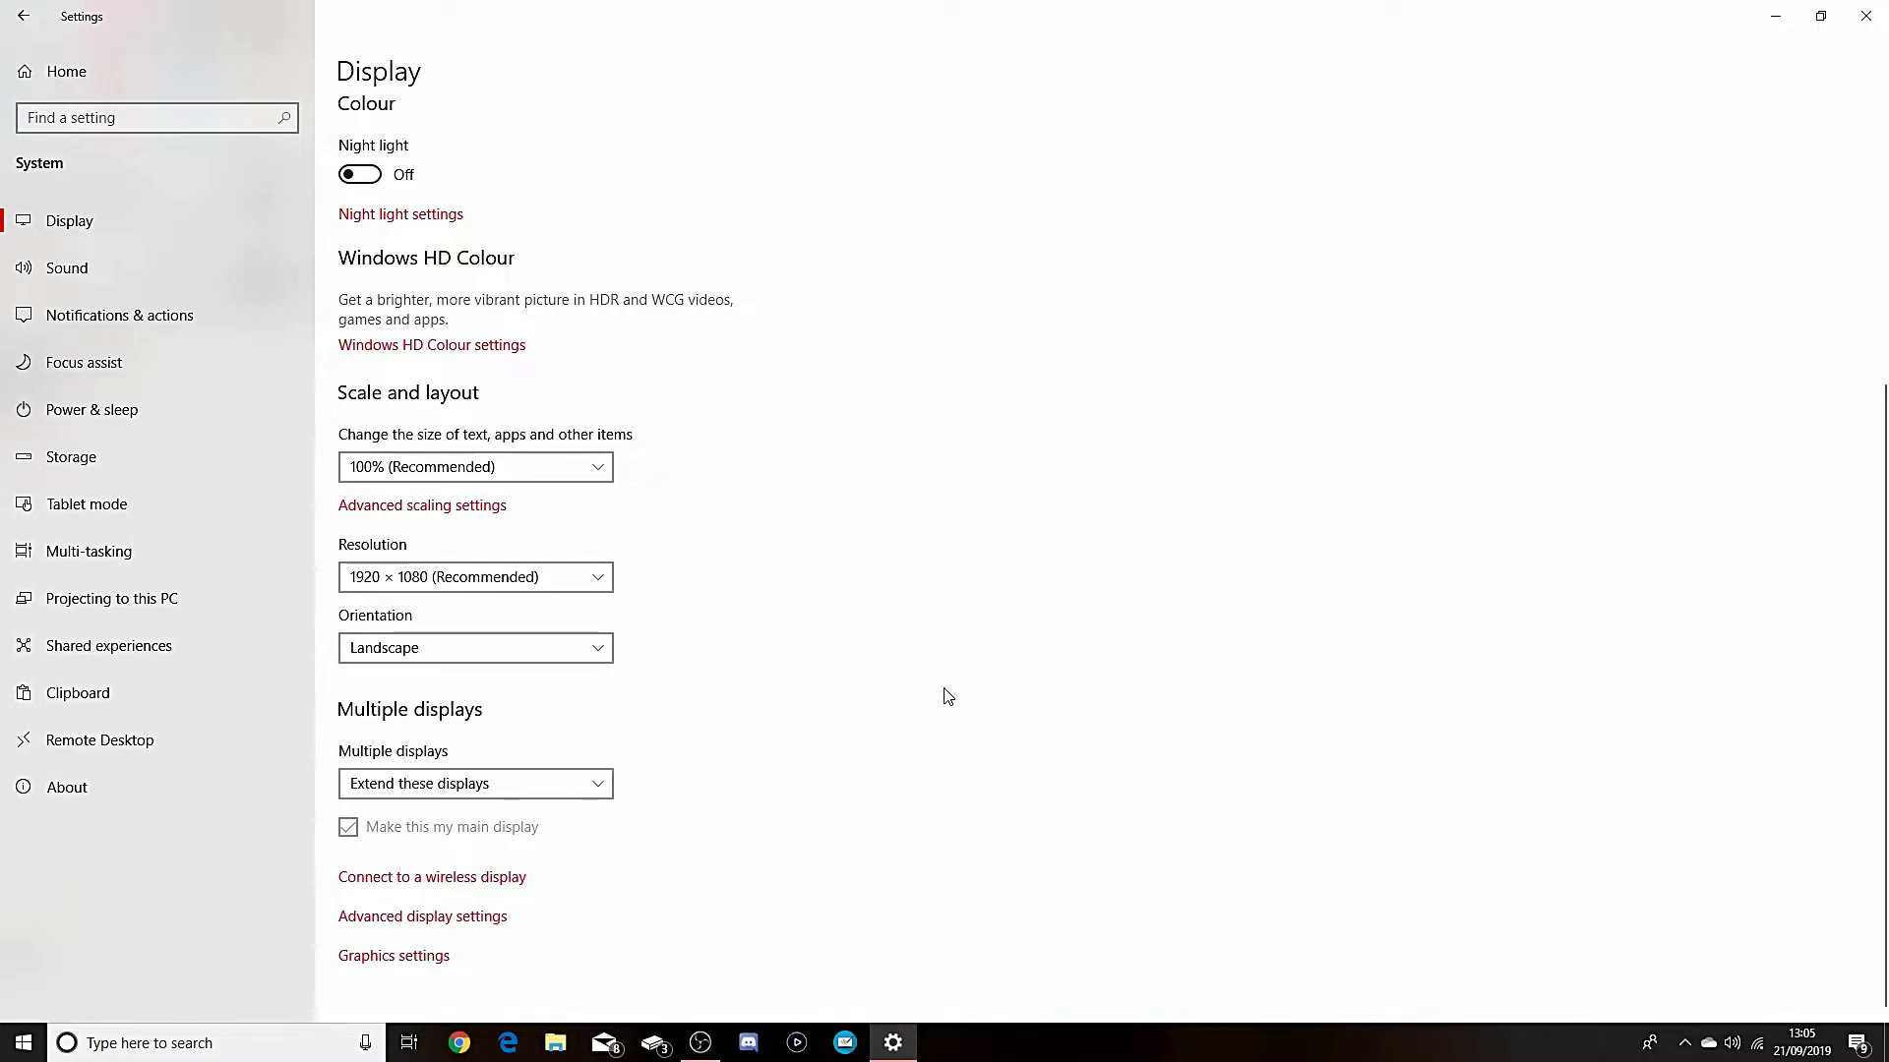
left_click(470, 785)
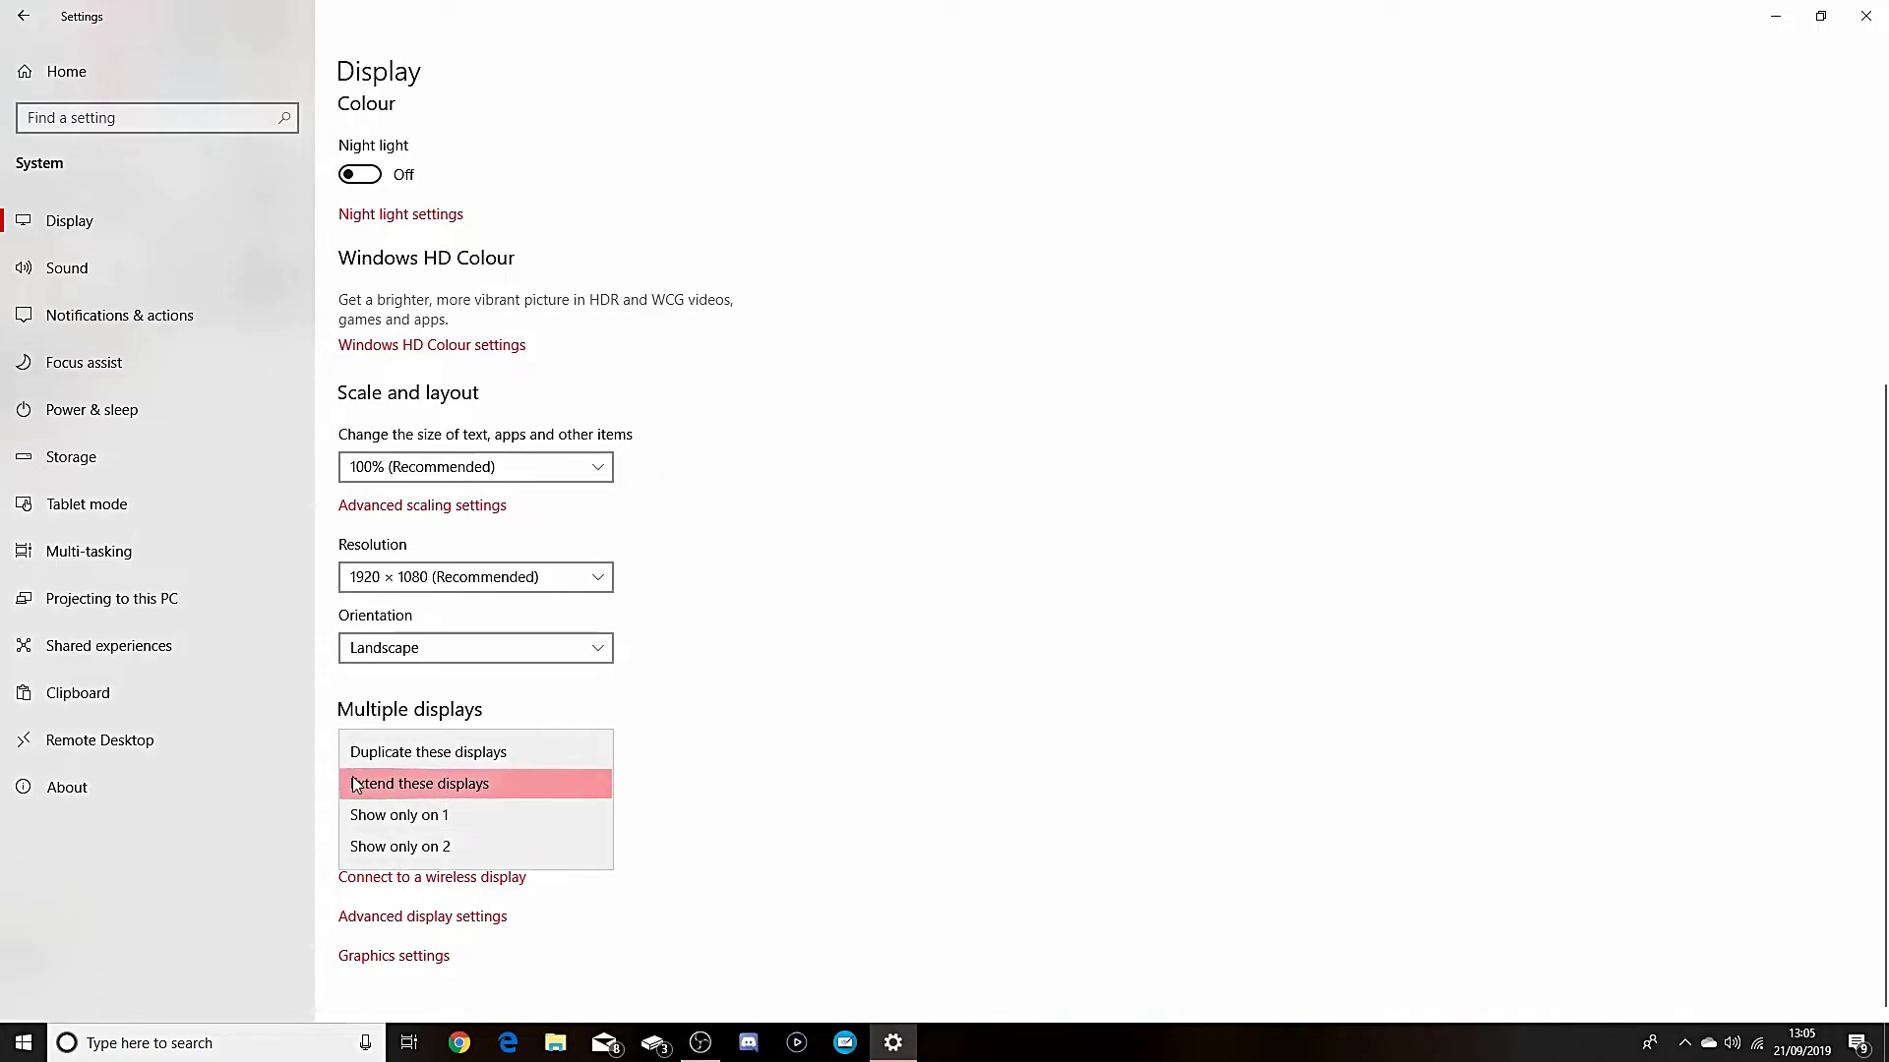
left_click(598, 794)
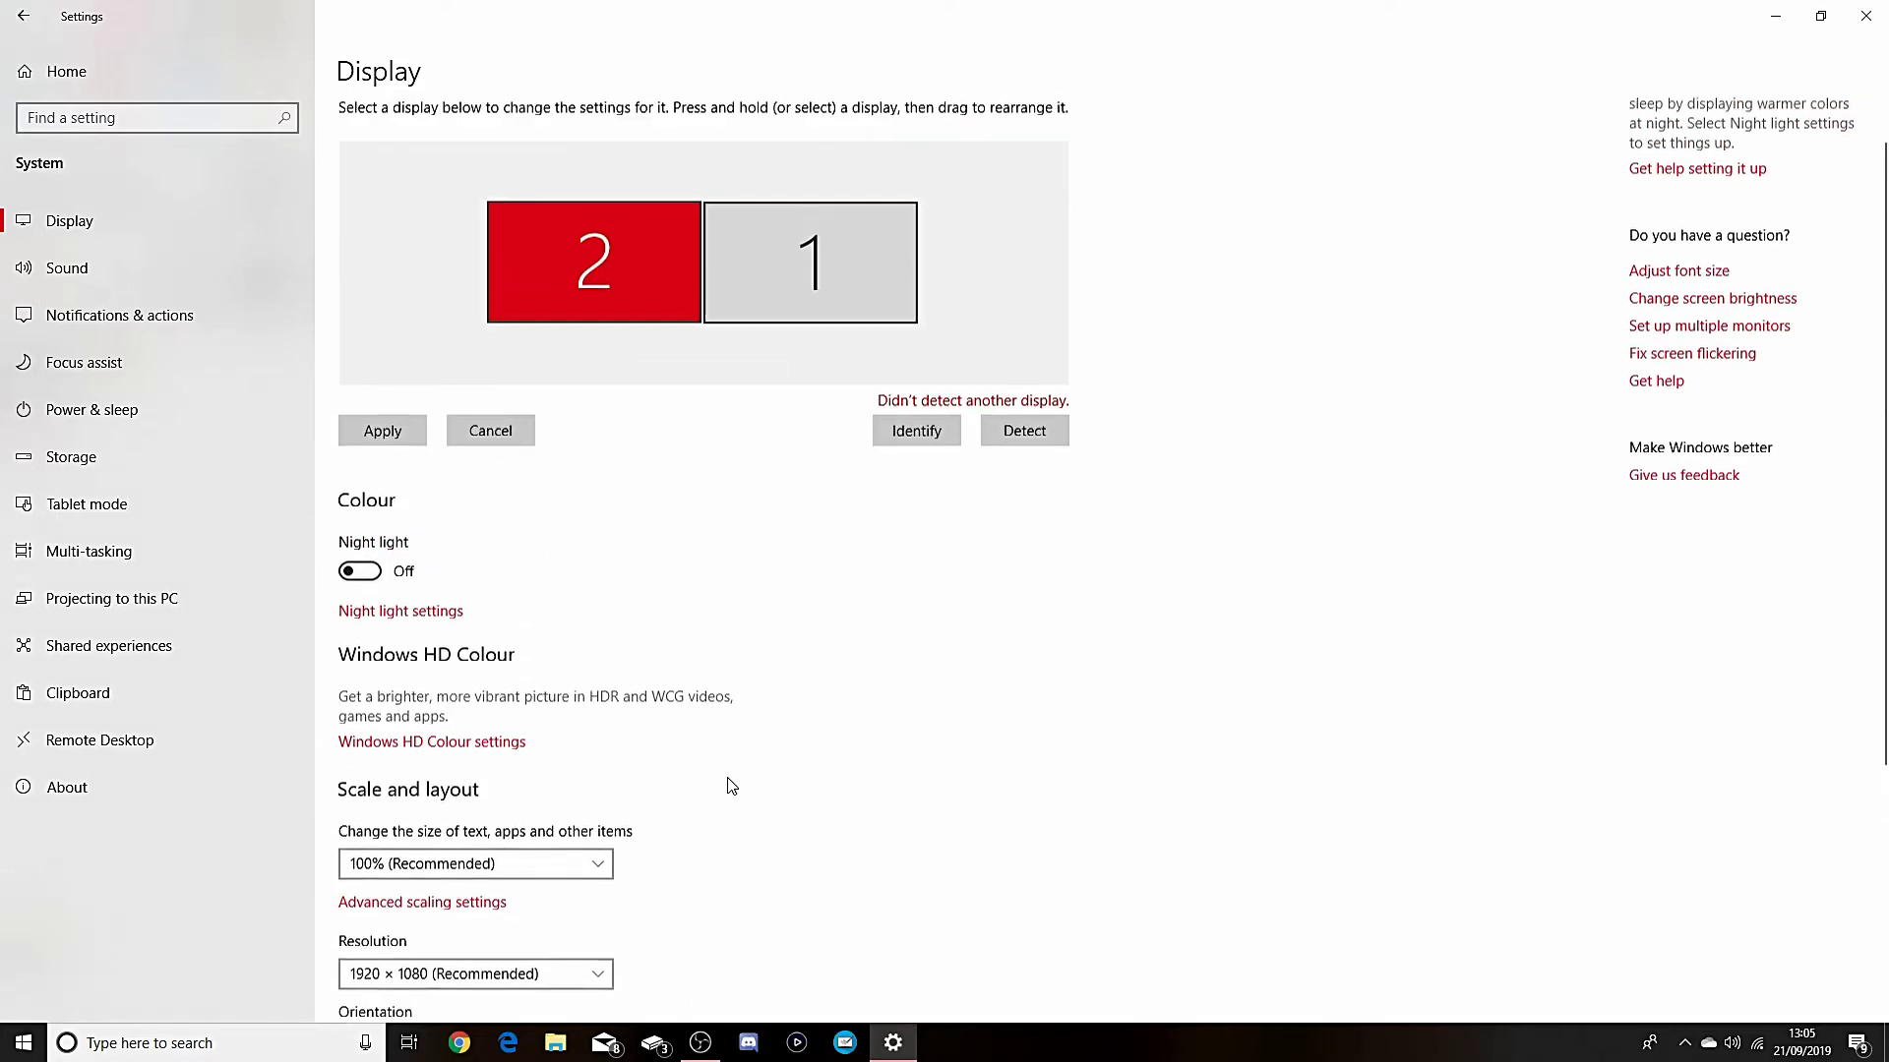